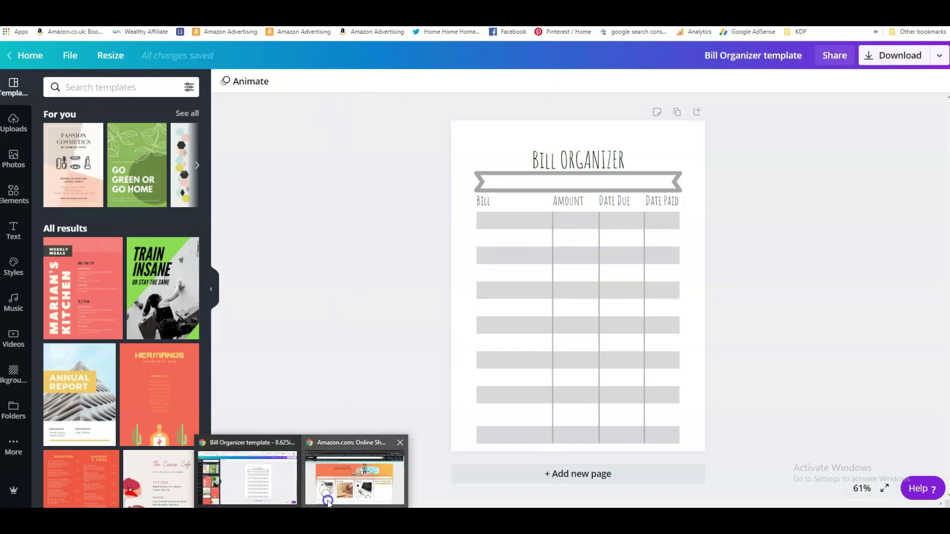
# Leave the finished Bill Organizer table design and switch to the Amazon window.
pyautogui.click(329, 495)
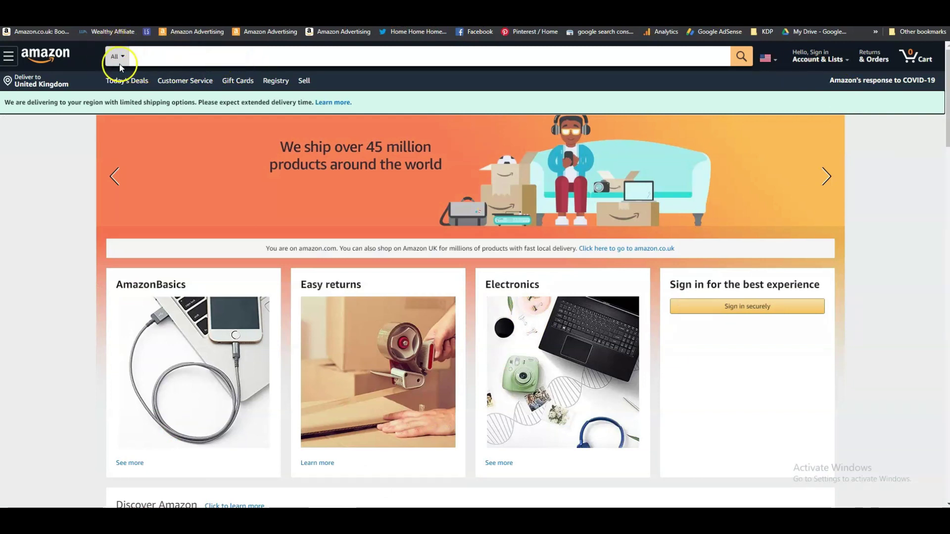
pyautogui.click(144, 55)
pyautogui.click(117, 57)
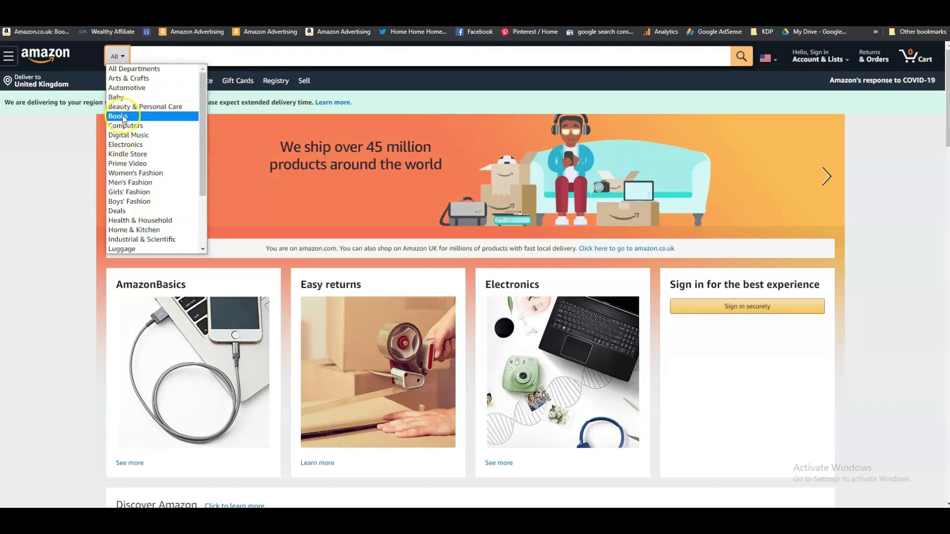
pyautogui.click(187, 56)
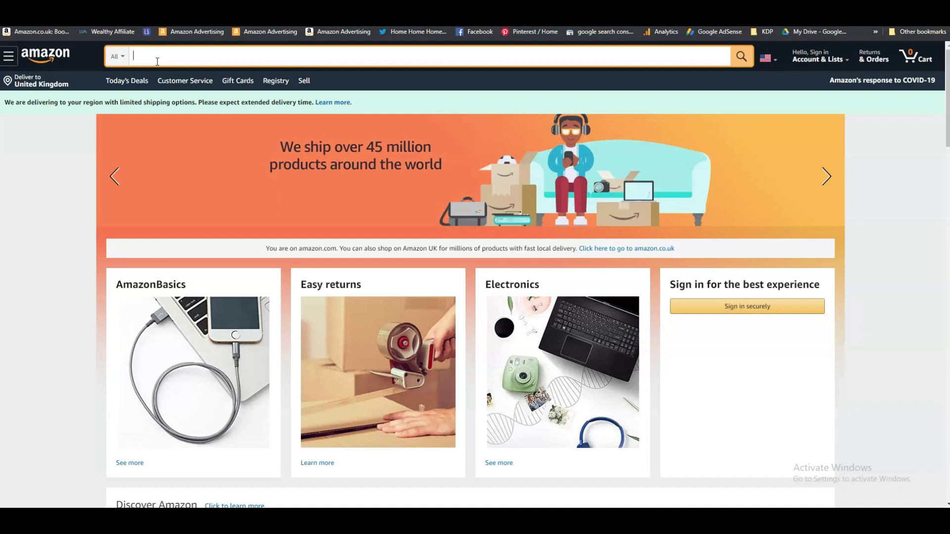
# Enter 'Bill organizer' in Amazon's search box to see keyword suggestions.
pyautogui.write('Bill ')
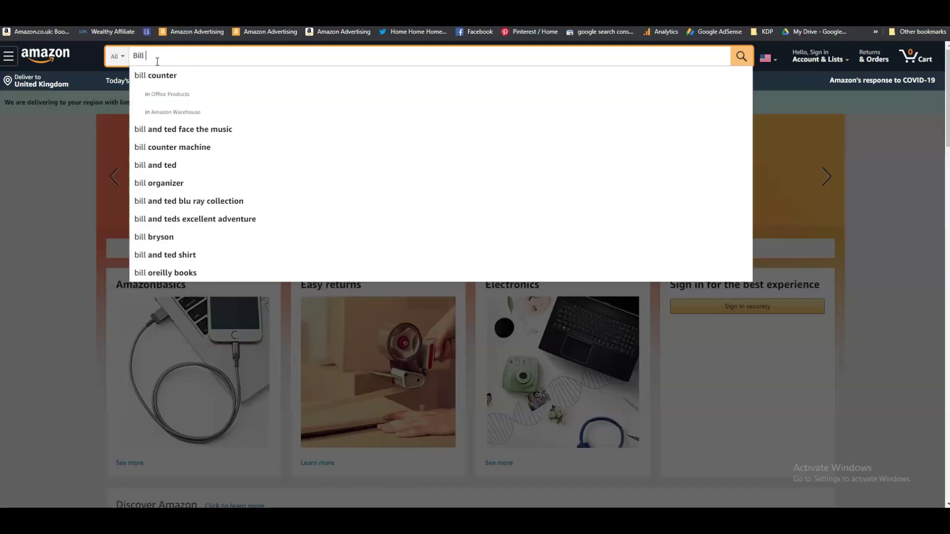
pyautogui.write('organizer')
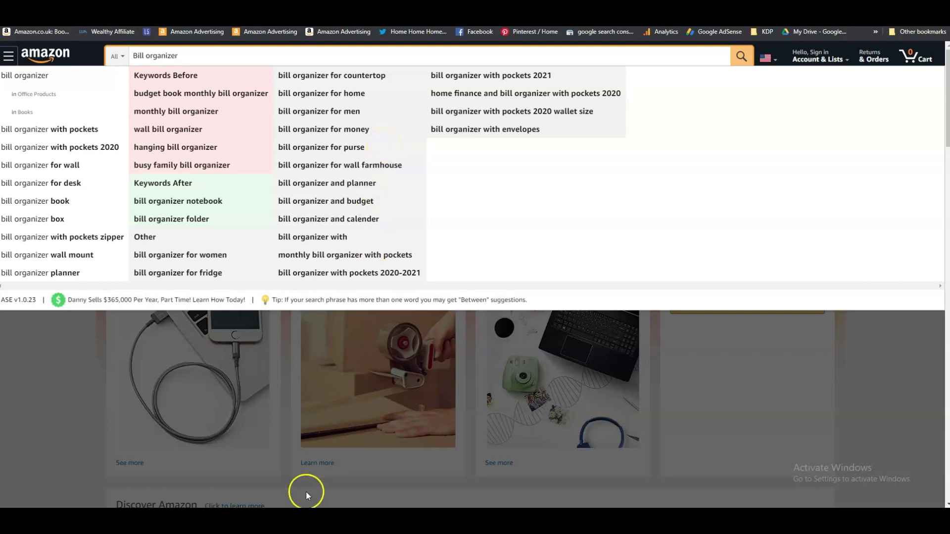
# Return to the Canva design and confirm its 8.625 x 11.25 in custom page size.
pyautogui.moveTo(302, 508)
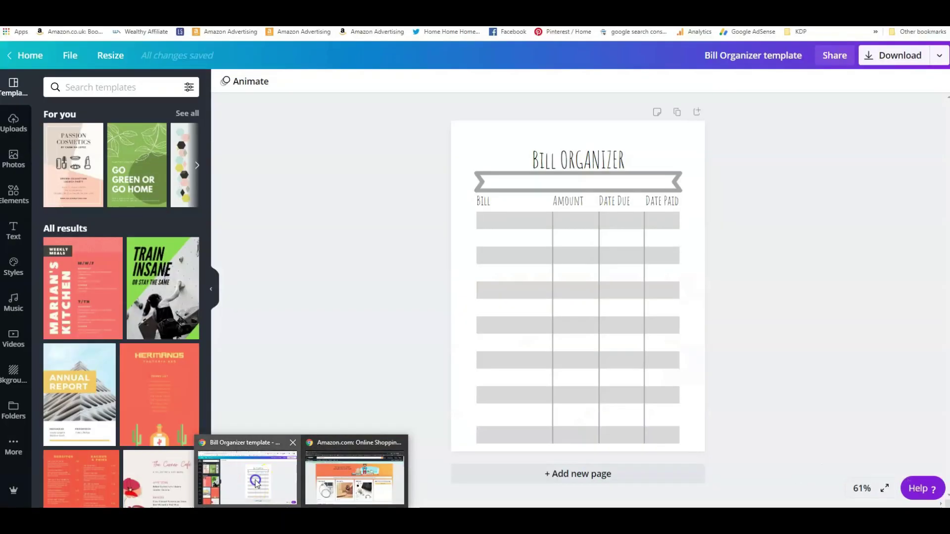
pyautogui.click(256, 482)
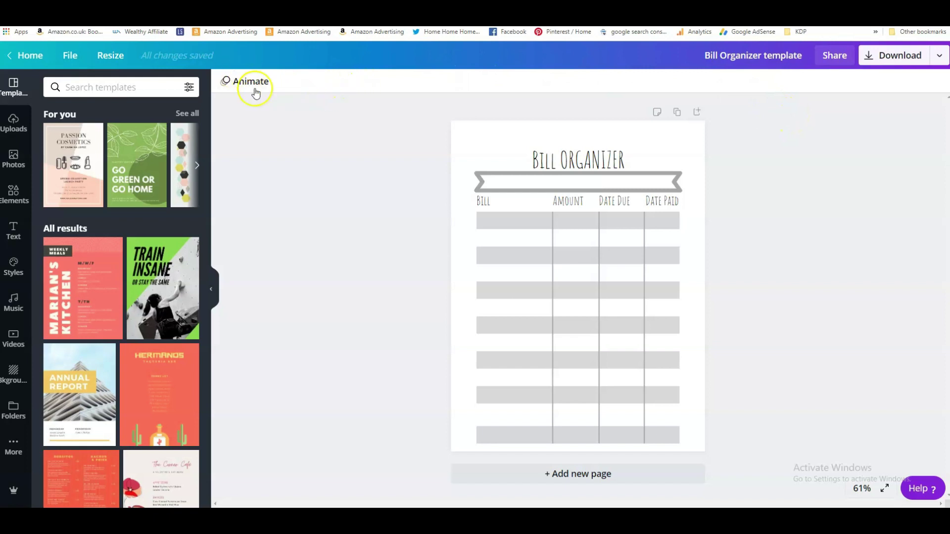
pyautogui.click(113, 56)
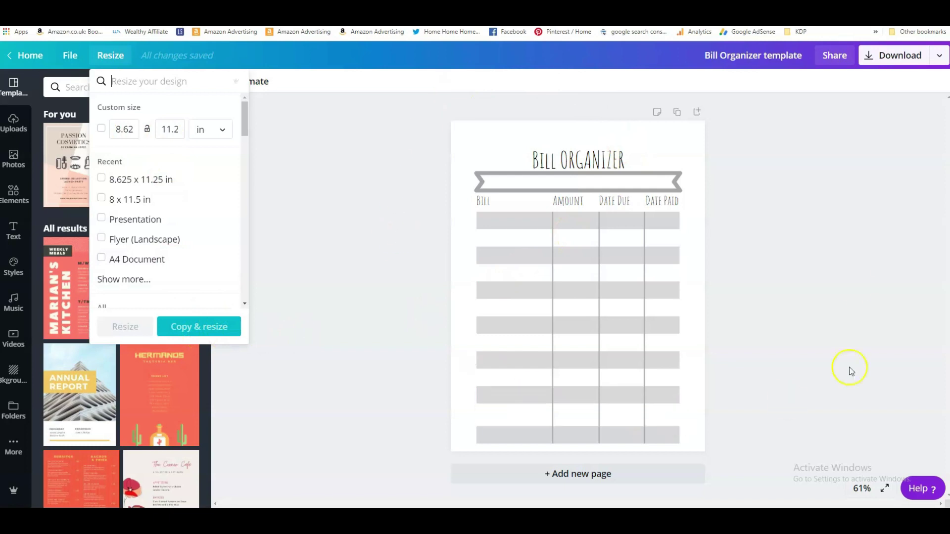
pyautogui.click(788, 137)
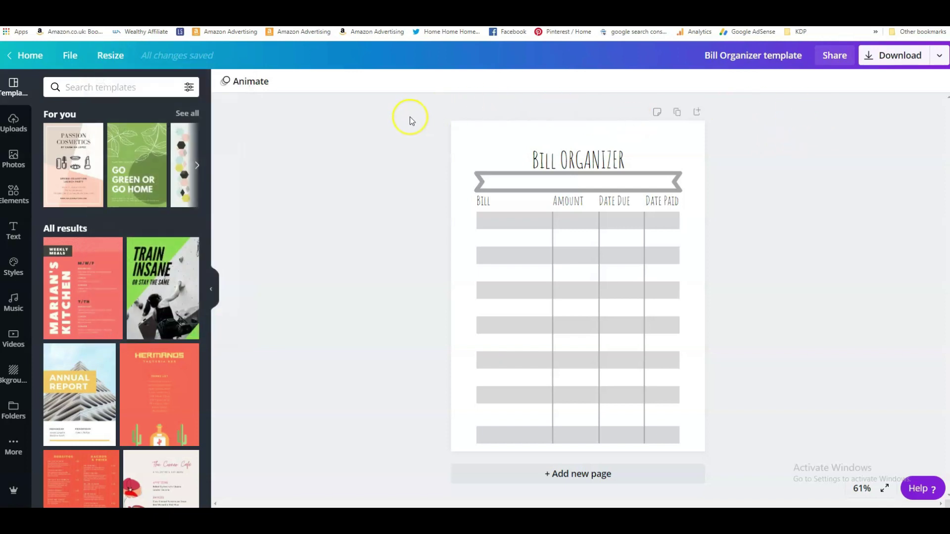
pyautogui.click(939, 56)
# Check the PNG, JPG and PDF download file types, then go back to Amazon.
pyautogui.click(851, 106)
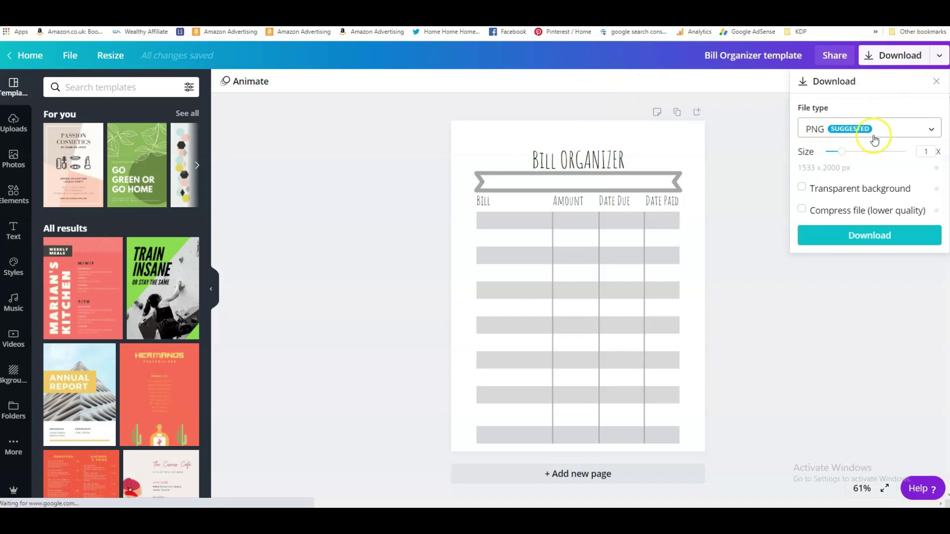
pyautogui.click(893, 130)
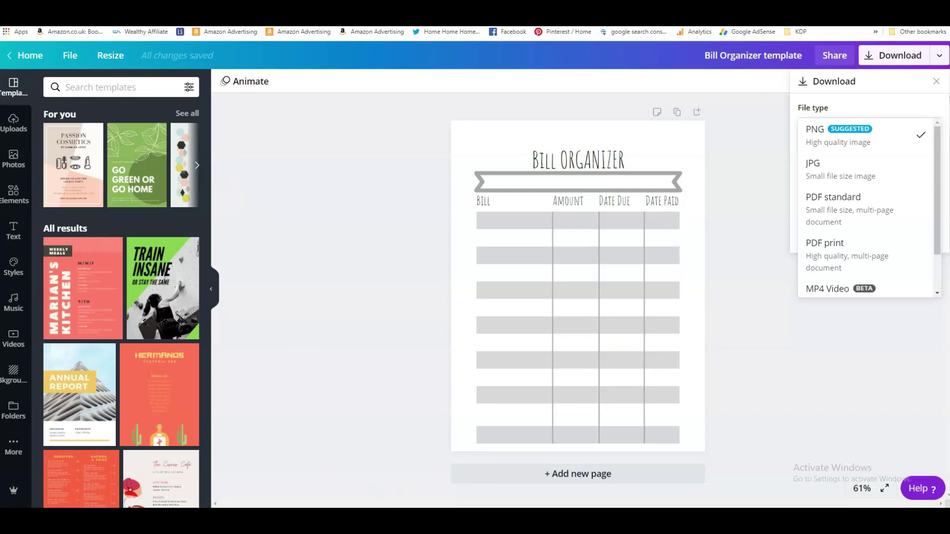
pyautogui.click(329, 492)
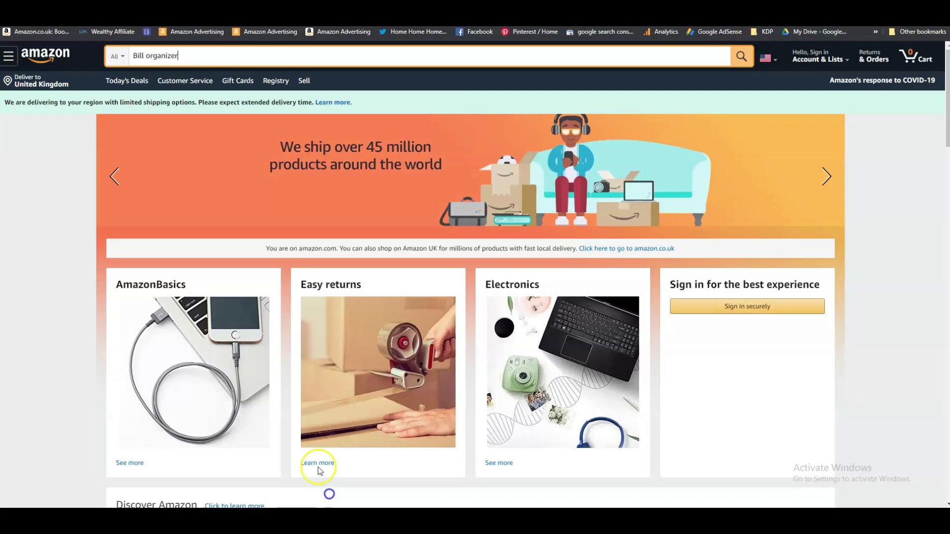
# Search Amazon for 'Bill organizer' and scroll through the folders, desk organizers and planners.
pyautogui.click(215, 61)
pyautogui.write('r')
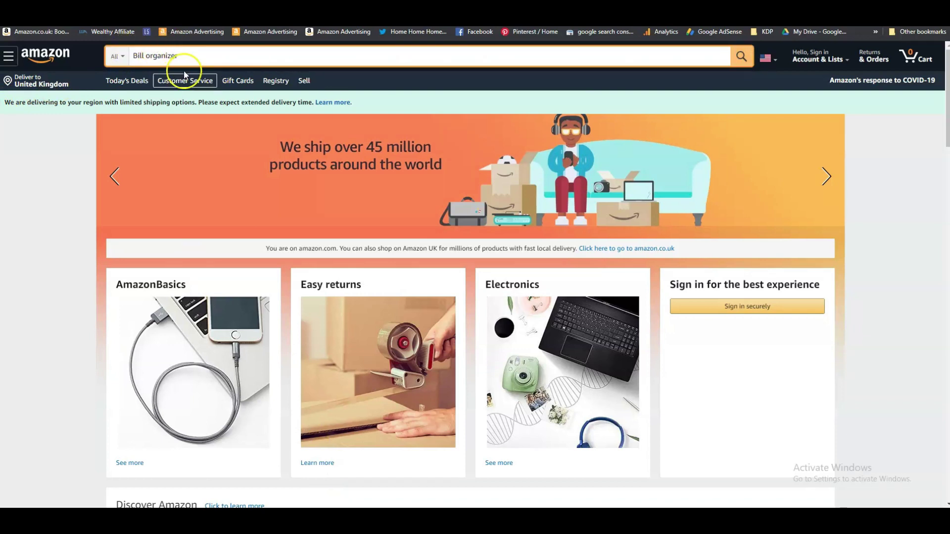
pyautogui.click(739, 57)
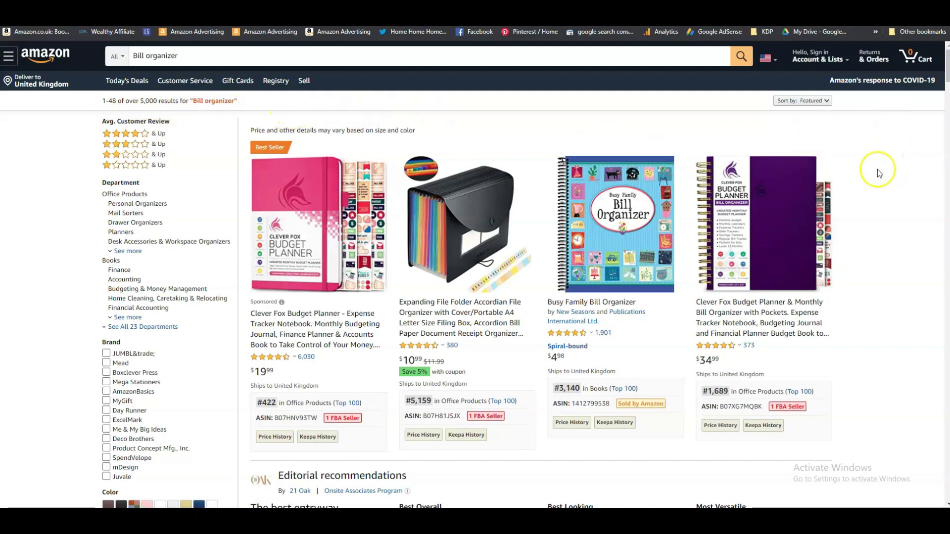
pyautogui.scroll(-6, 874, 168)
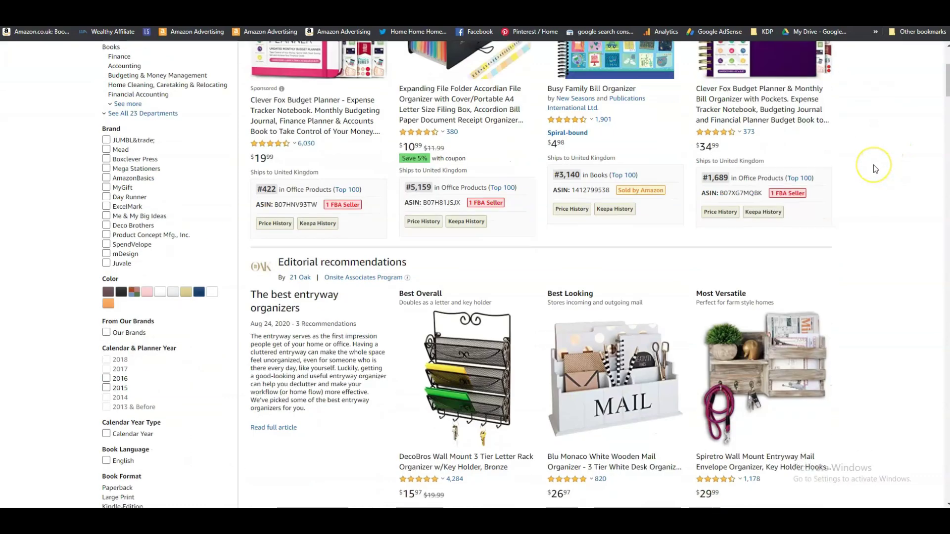
pyautogui.scroll(-10, 874, 168)
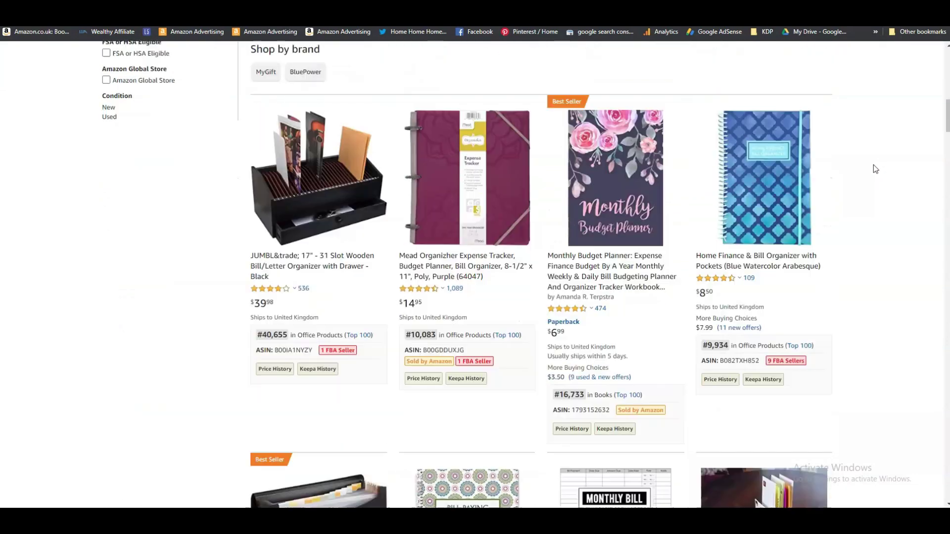
pyautogui.scroll(-1, 874, 168)
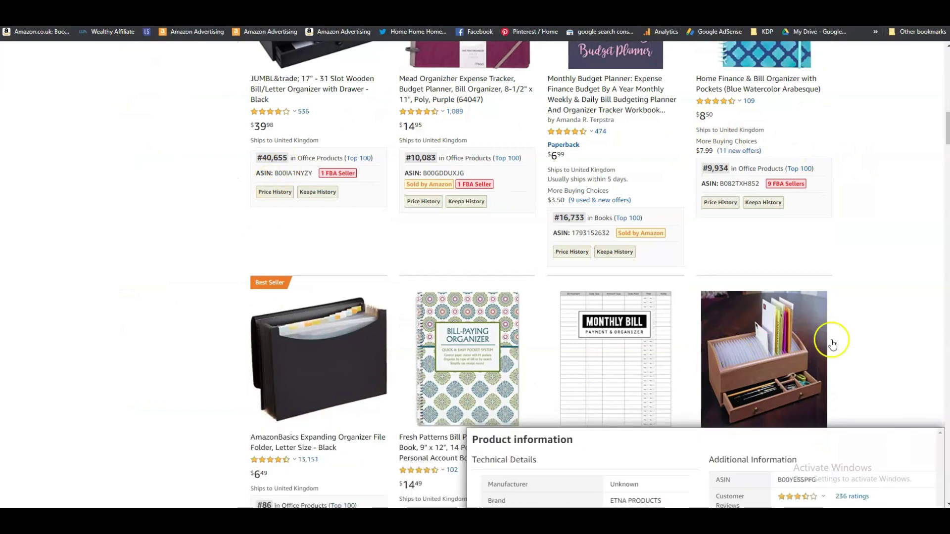
pyautogui.scroll(-4, 892, 319)
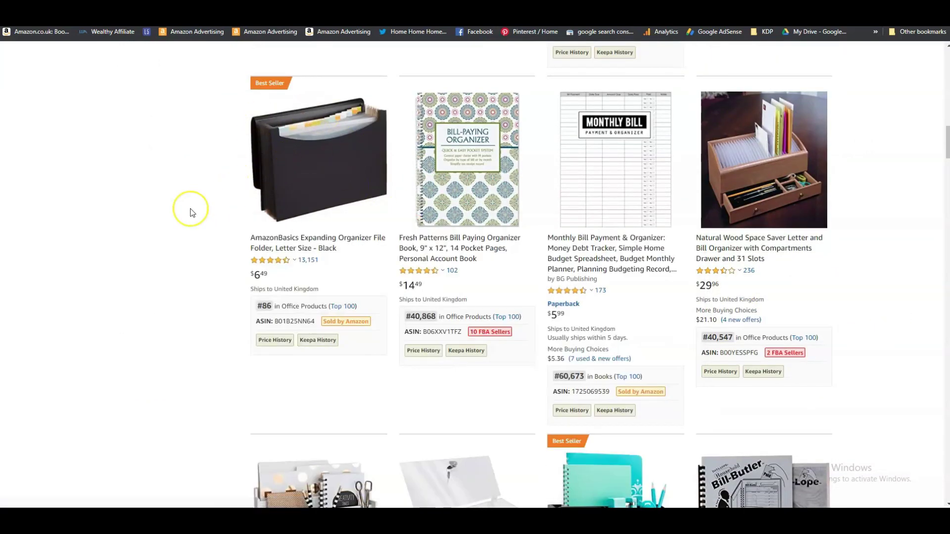
pyautogui.scroll(-4, 172, 221)
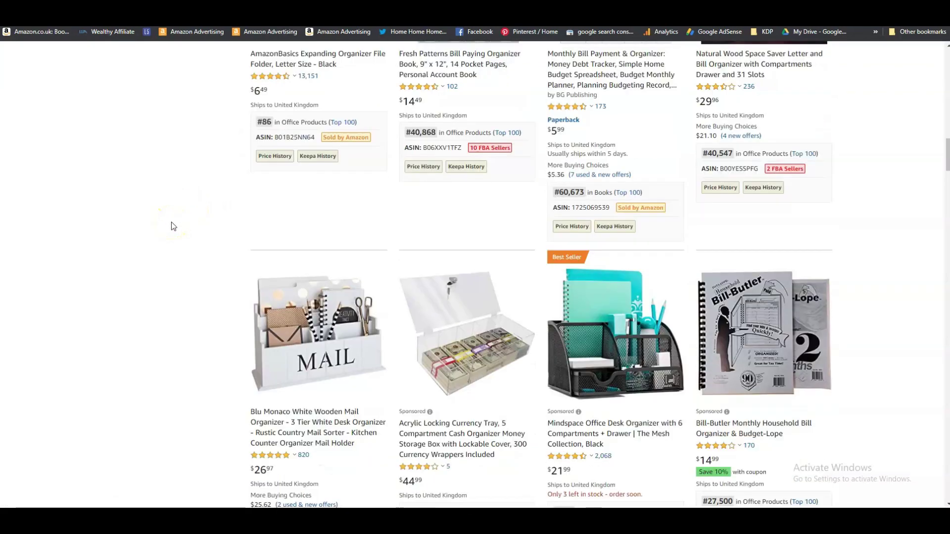
pyautogui.scroll(3, 141, 237)
pyautogui.scroll(12, 141, 238)
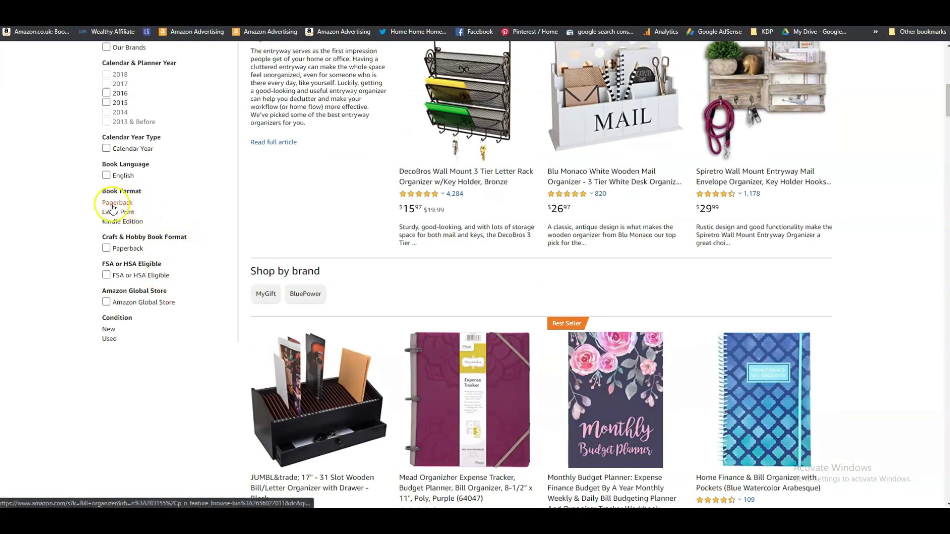
pyautogui.scroll(1, 187, 186)
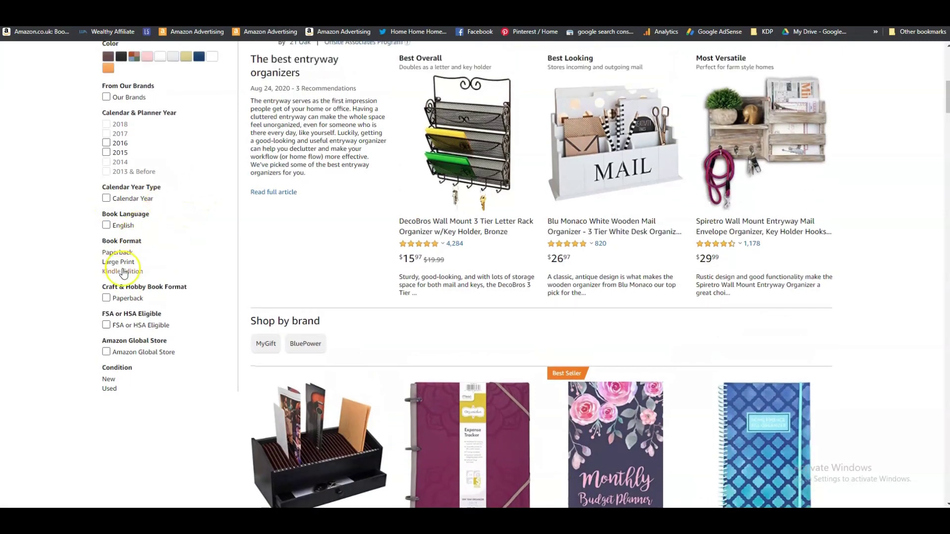
# Filter the Bill organizer results to paperbacks and browse the competing planners.
pyautogui.click(118, 253)
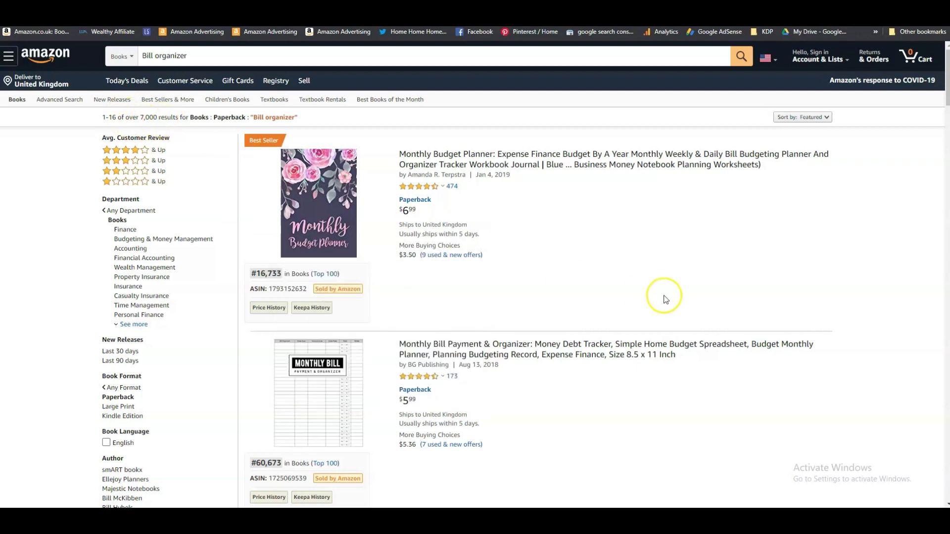
pyautogui.scroll(-5, 646, 269)
pyautogui.scroll(-11, 648, 271)
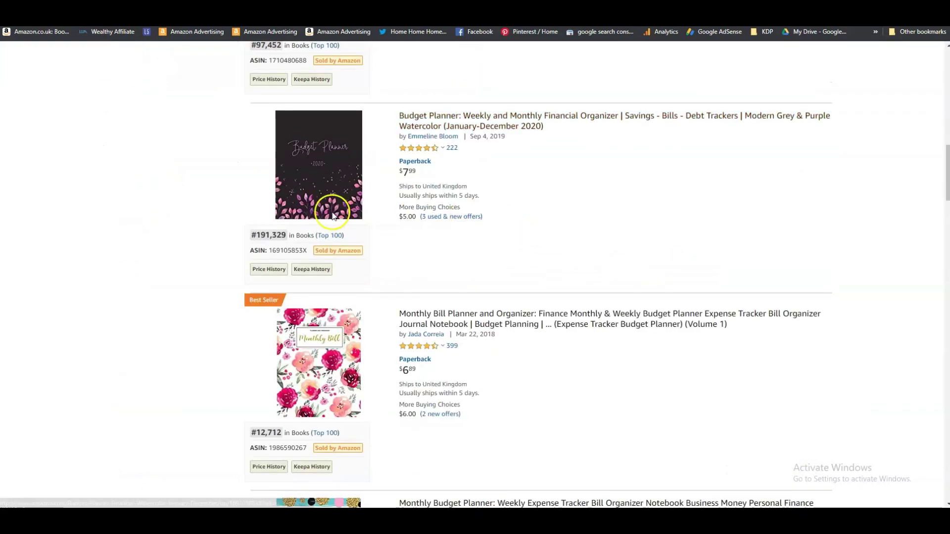
pyautogui.scroll(10, 557, 225)
pyautogui.scroll(4, 558, 222)
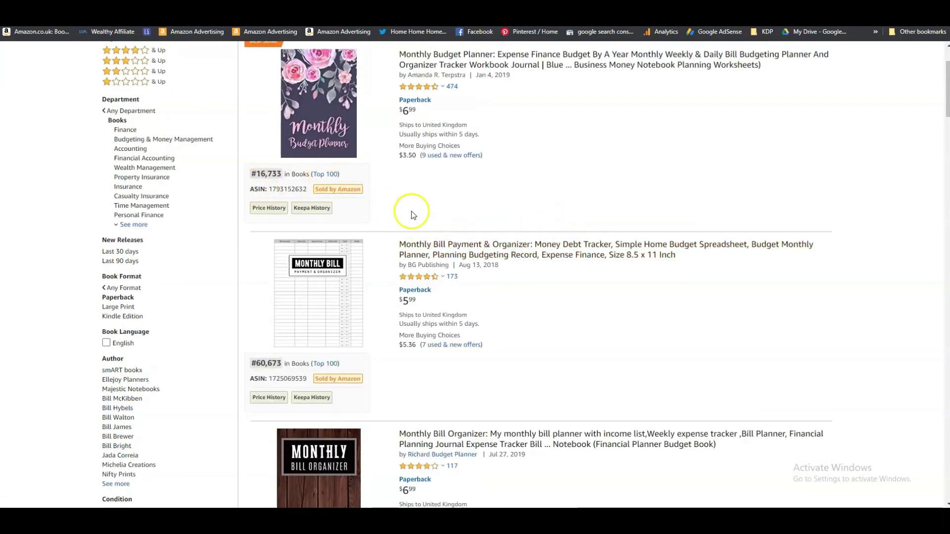
pyautogui.scroll(-2, 411, 211)
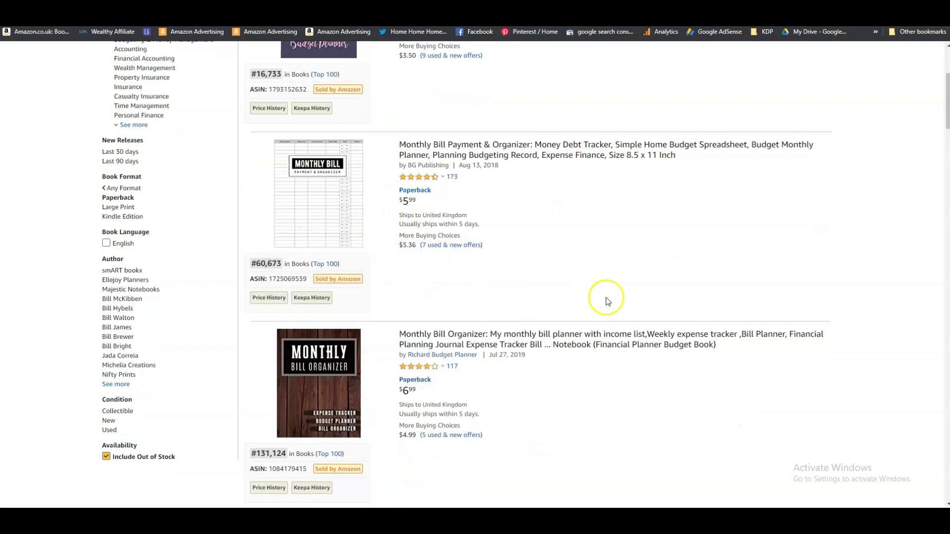
pyautogui.scroll(-3, 608, 301)
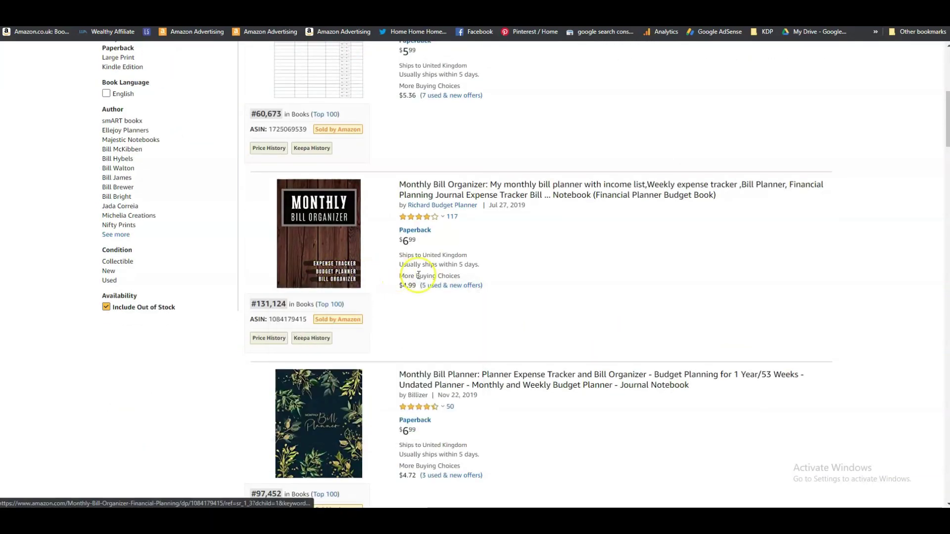
pyautogui.scroll(-4, 510, 275)
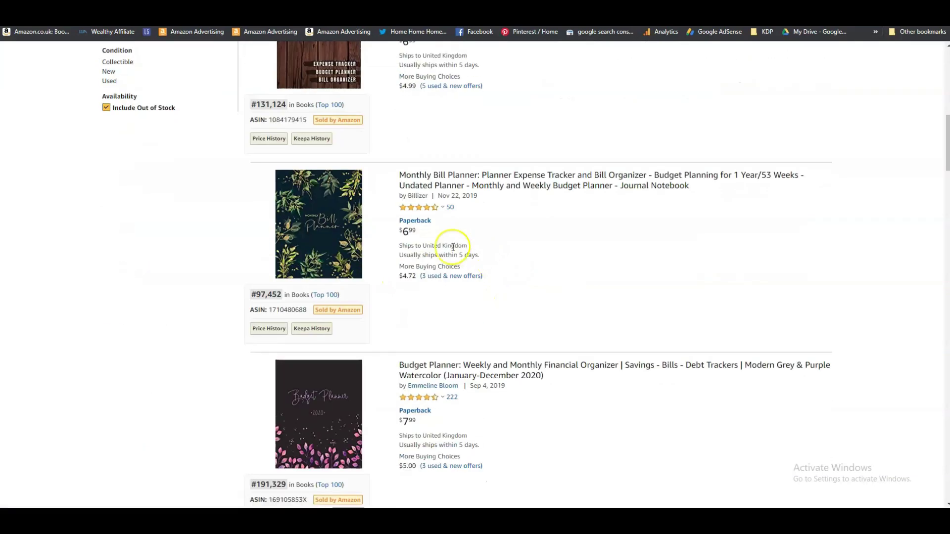
pyautogui.scroll(-3, 568, 322)
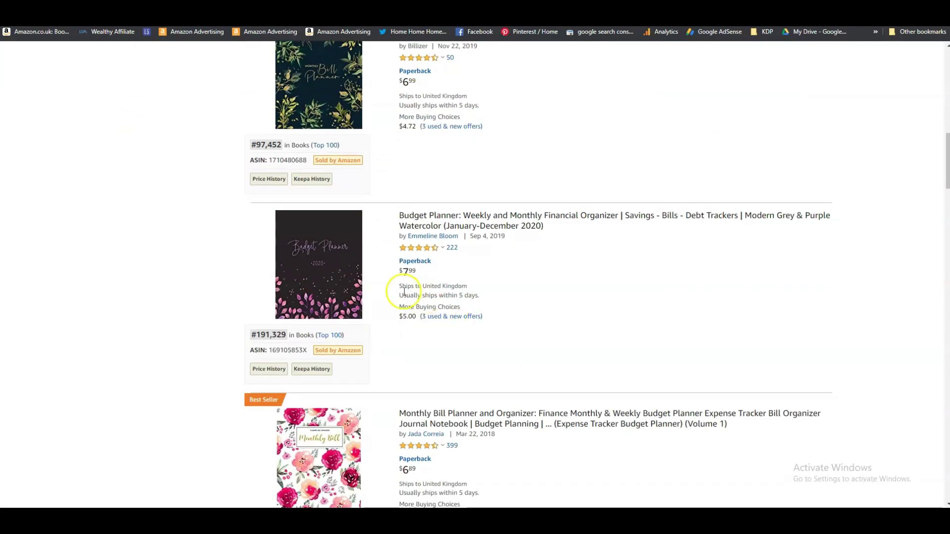
pyautogui.scroll(-4, 507, 301)
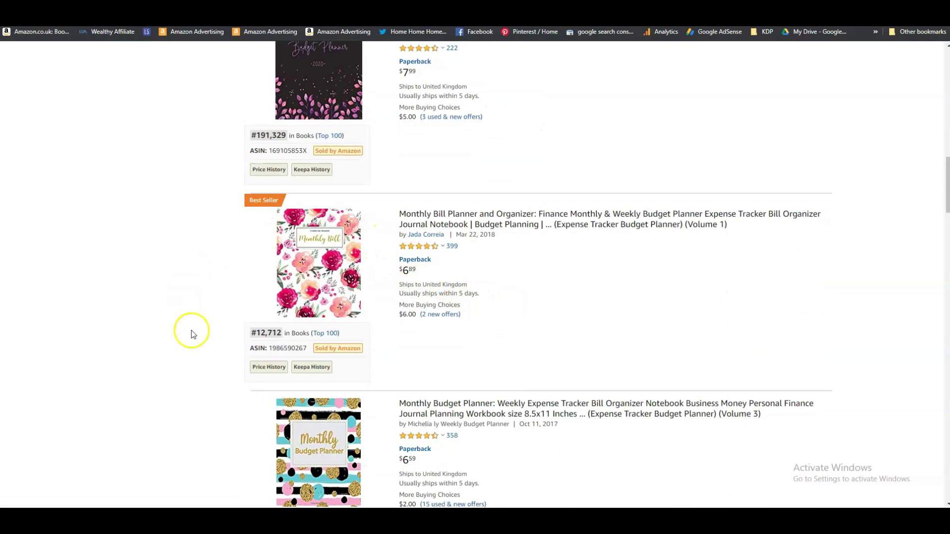
pyautogui.scroll(-3, 183, 312)
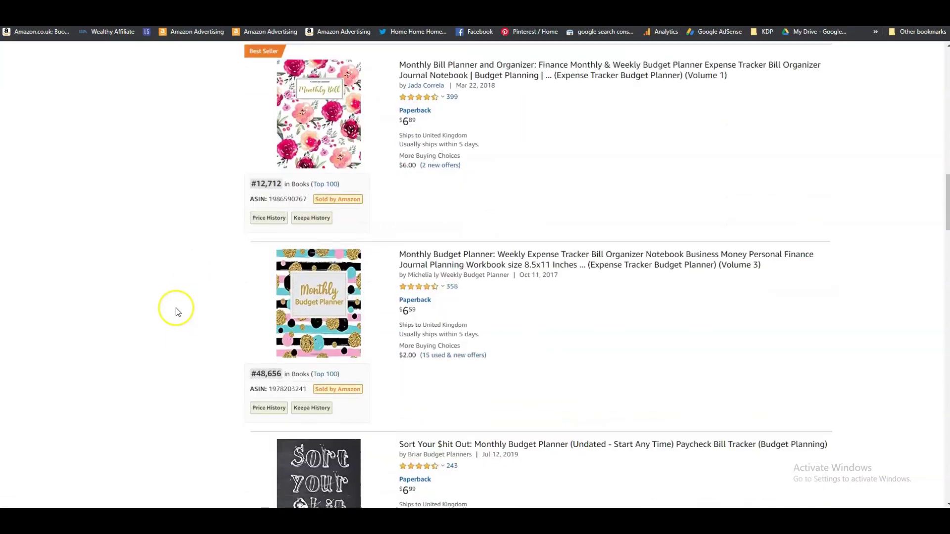
pyautogui.scroll(-2, 188, 296)
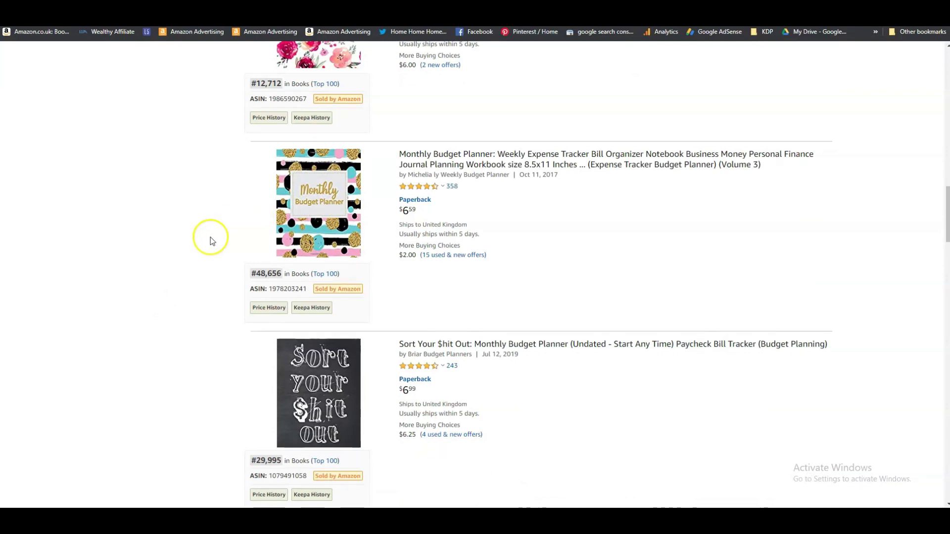
pyautogui.scroll(2, 356, 173)
pyautogui.moveTo(336, 163)
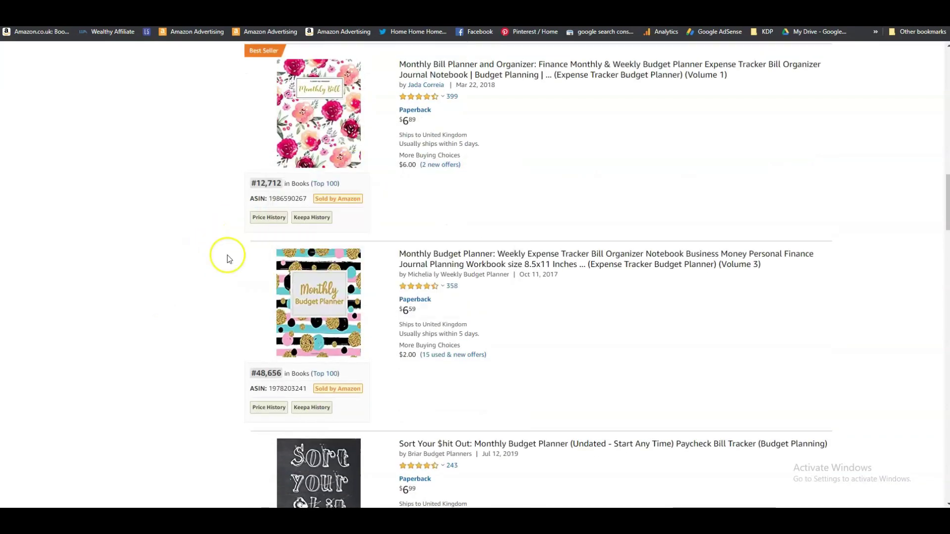
pyautogui.scroll(-4, 183, 354)
pyautogui.scroll(-2, 189, 345)
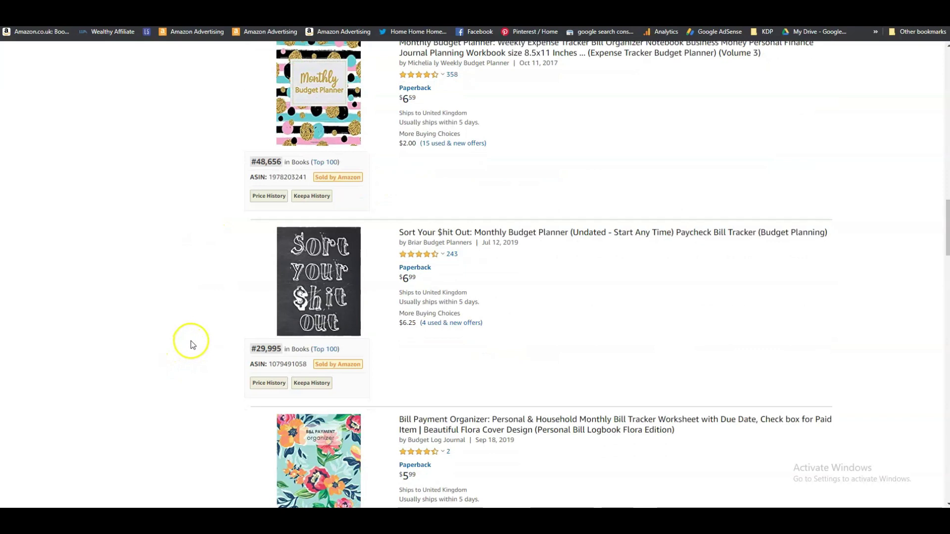
pyautogui.moveTo(269, 295)
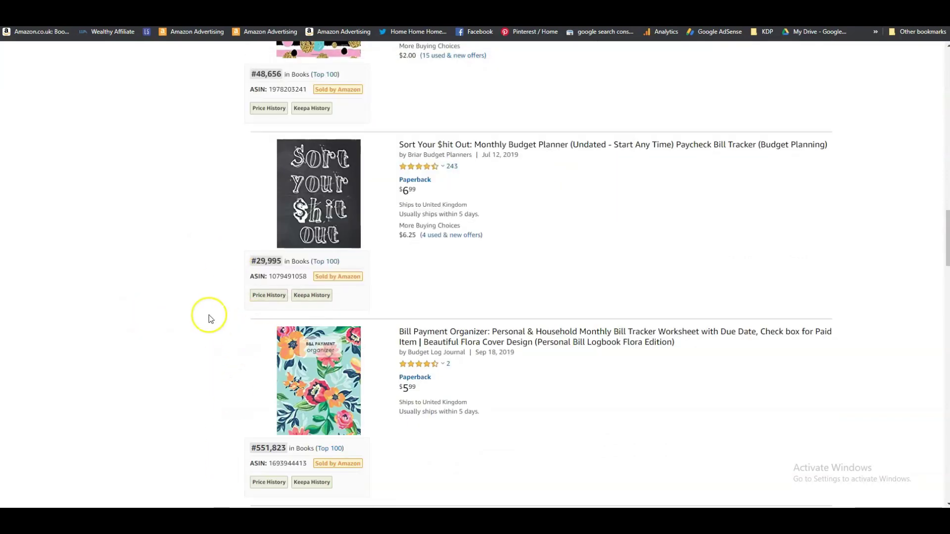
pyautogui.scroll(-1, 223, 418)
pyautogui.scroll(-9, 223, 416)
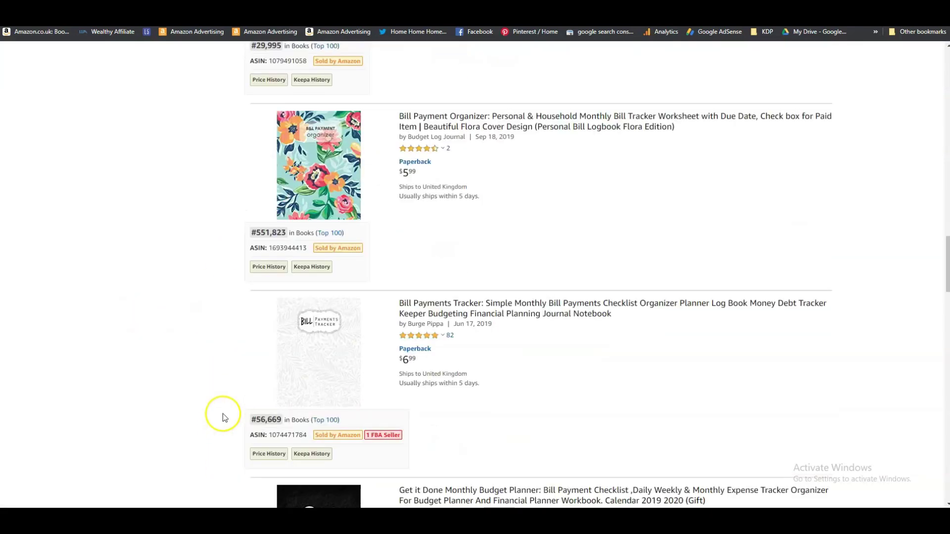
pyautogui.scroll(-5, 243, 400)
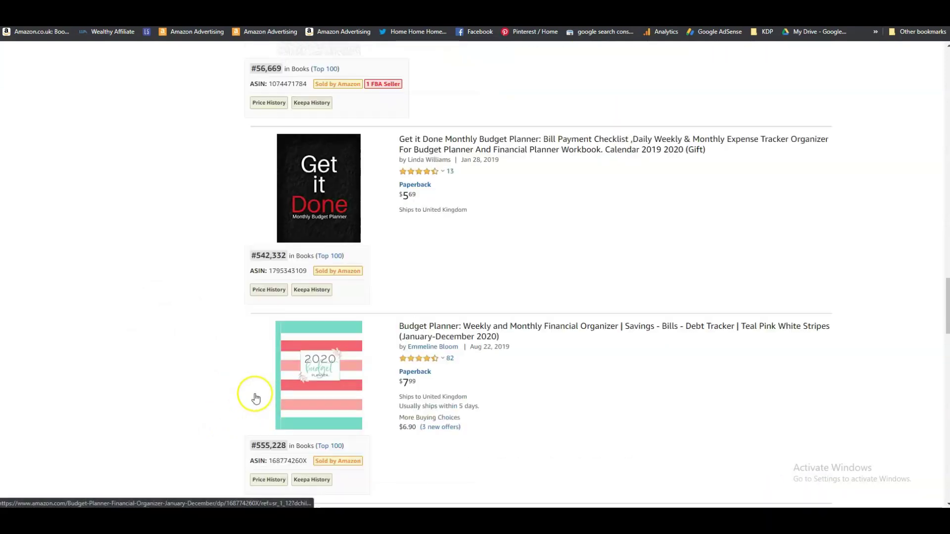
pyautogui.scroll(-3, 250, 396)
pyautogui.scroll(-7, 250, 397)
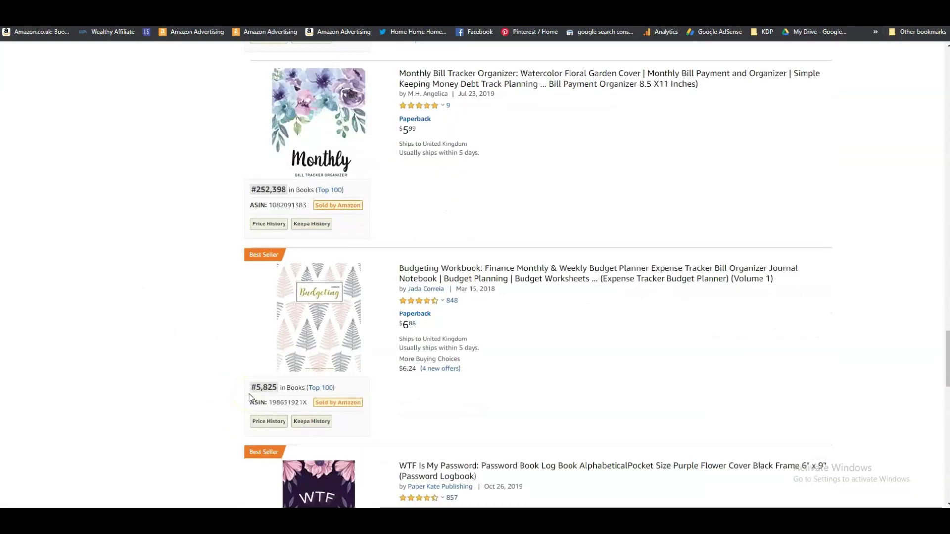
pyautogui.moveTo(348, 147)
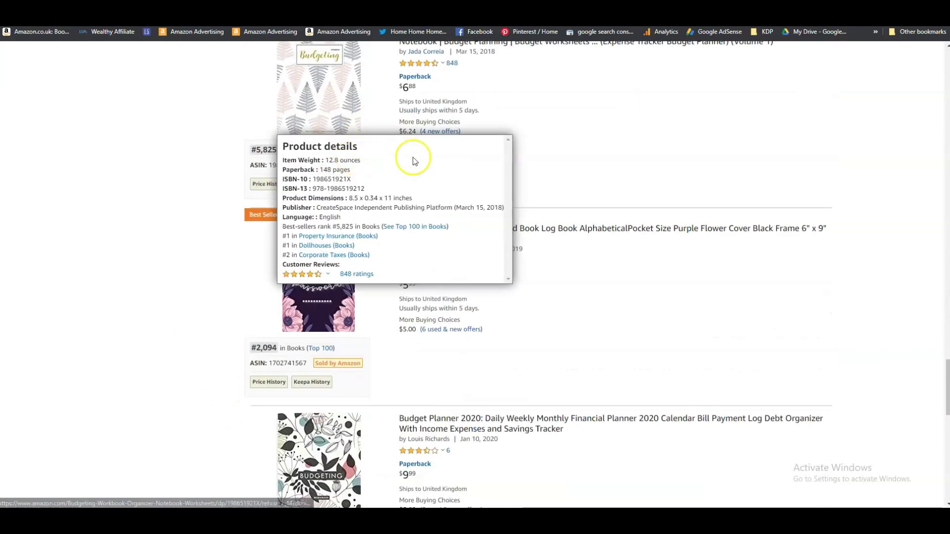
pyautogui.scroll(3, 206, 214)
pyautogui.scroll(-6, 687, 359)
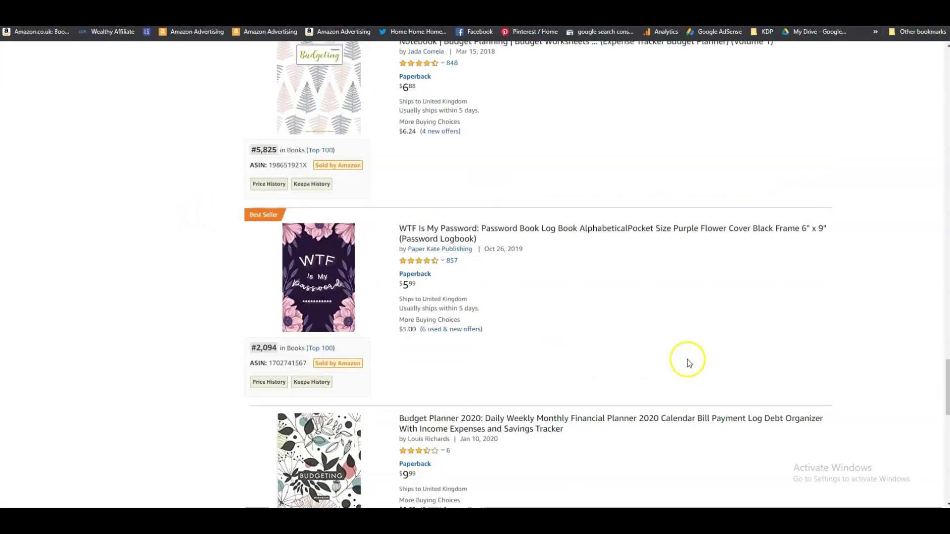
pyautogui.scroll(-2, 681, 353)
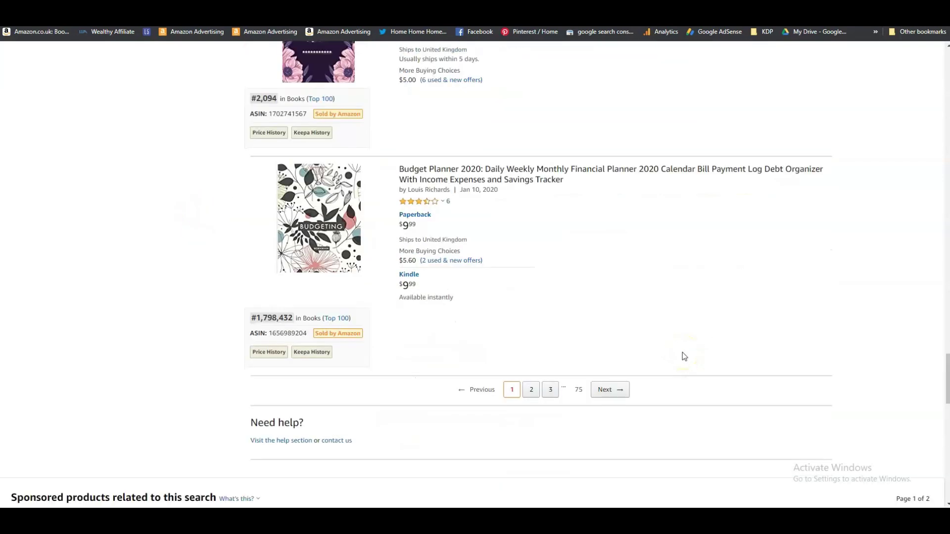
# Scroll back to the top and append 'for' to the Bill organizer search phrase.
pyautogui.scroll(3, 668, 340)
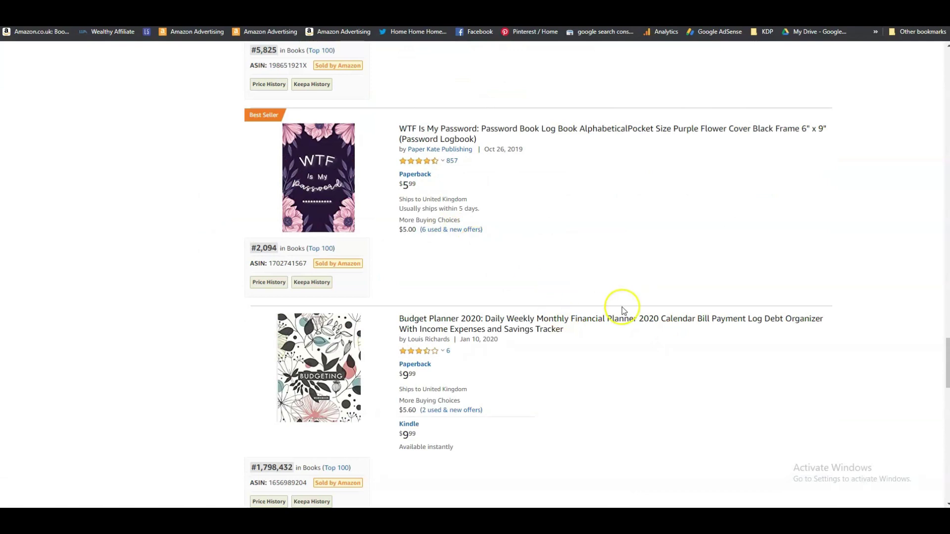
pyautogui.scroll(9, 624, 310)
pyautogui.scroll(14, 616, 304)
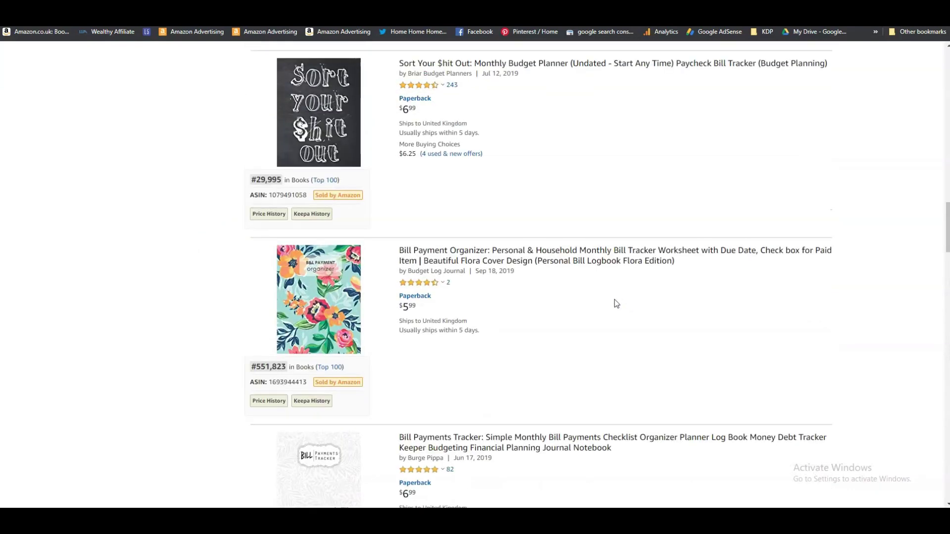
pyautogui.scroll(10, 616, 304)
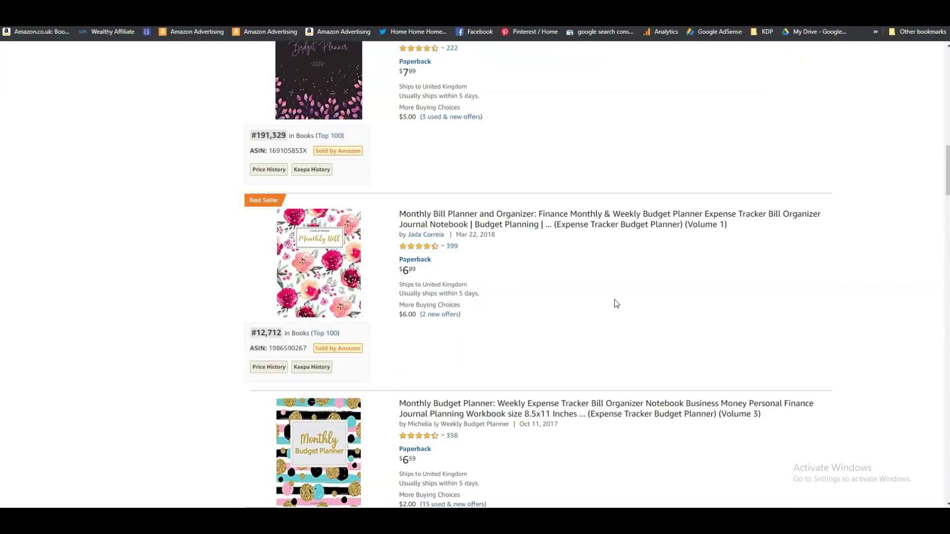
pyautogui.scroll(4, 588, 353)
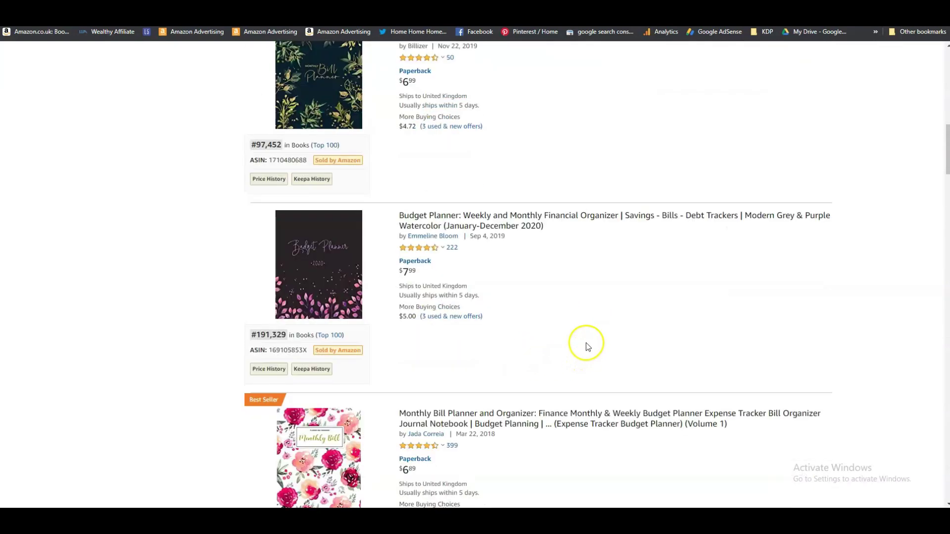
pyautogui.scroll(-2, 578, 344)
pyautogui.scroll(7, 579, 335)
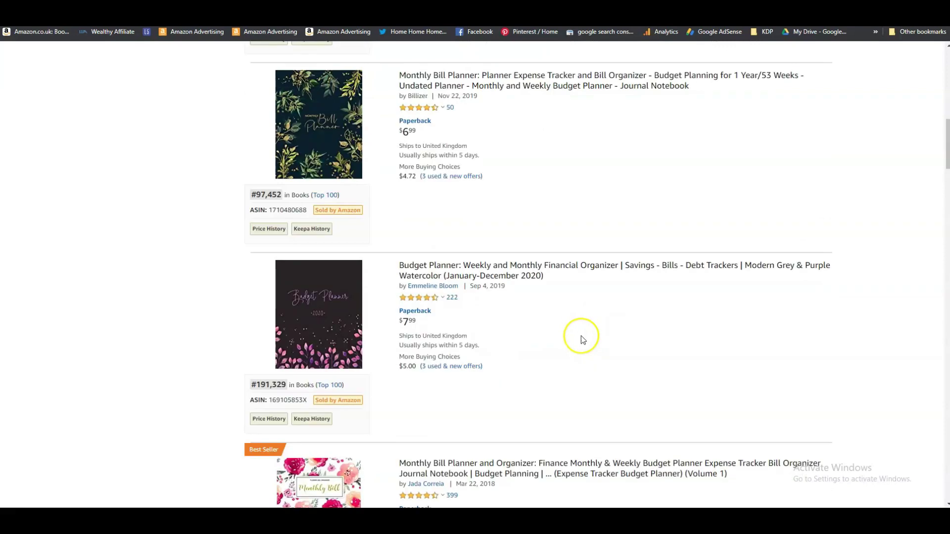
pyautogui.scroll(3, 584, 277)
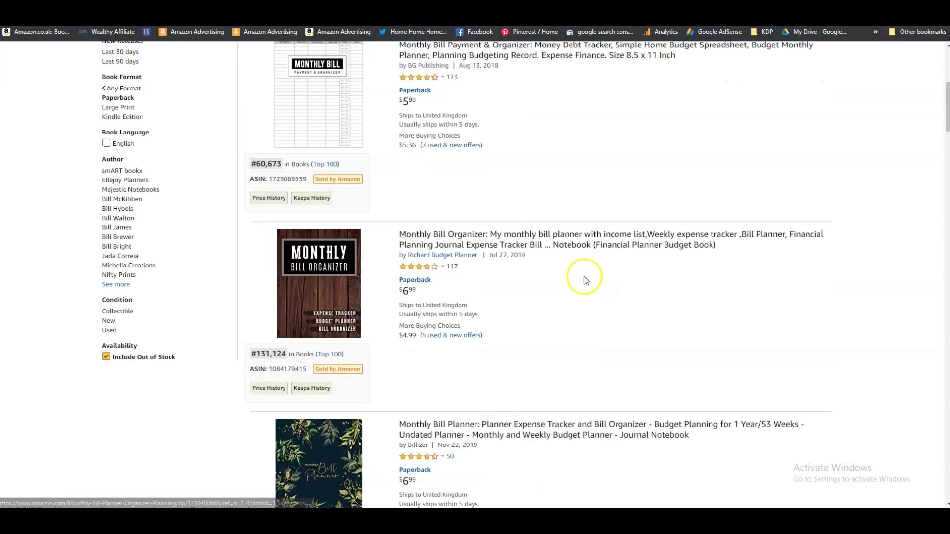
pyautogui.scroll(6, 584, 276)
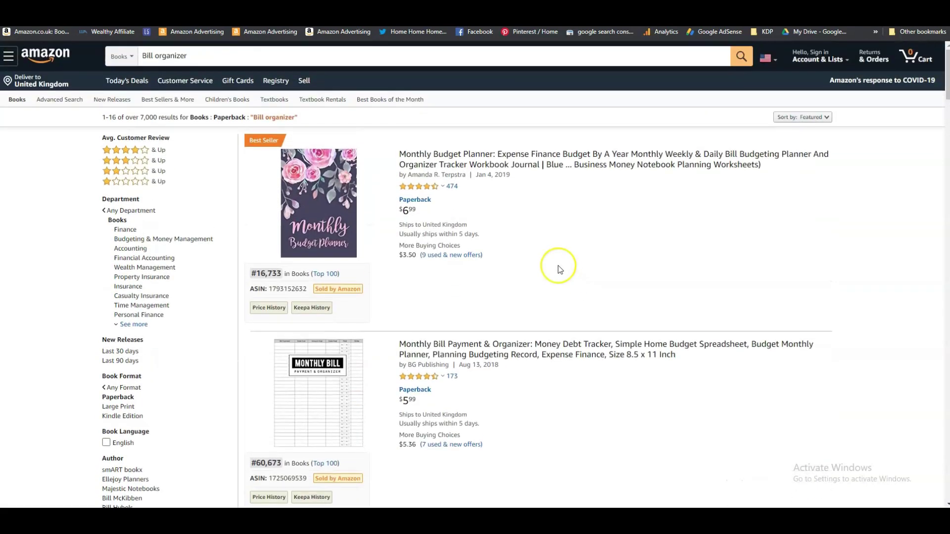
pyautogui.click(191, 58)
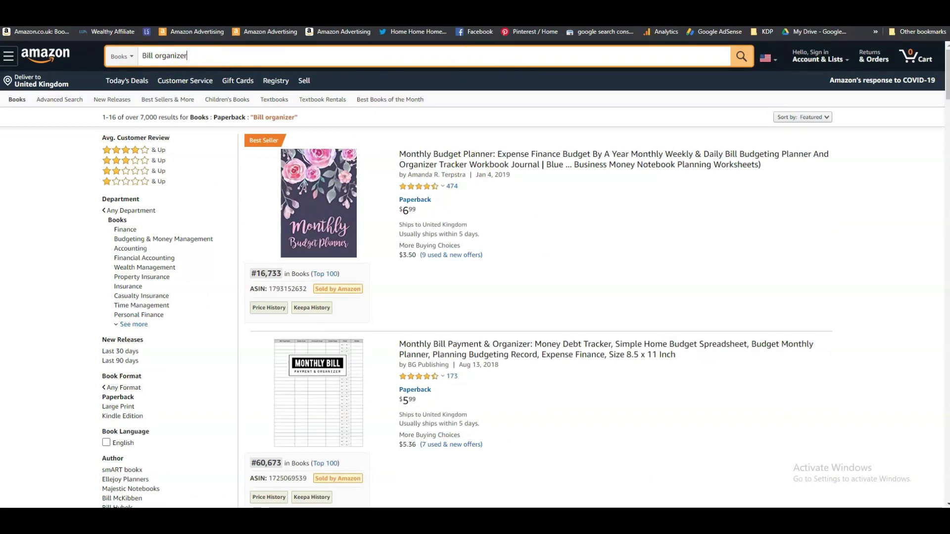
pyautogui.write('for men')
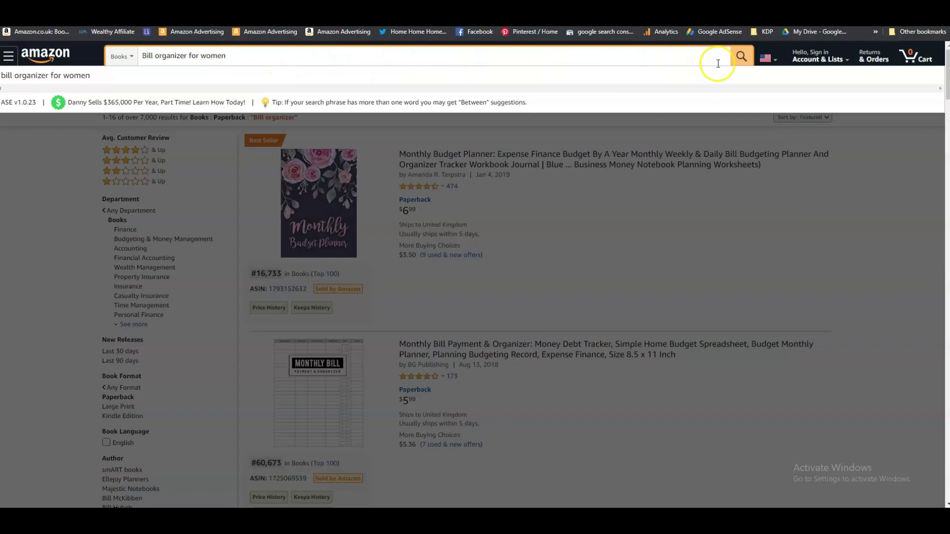
# Run the Amazon search for 'Bill organizer for women'.
pyautogui.click(741, 57)
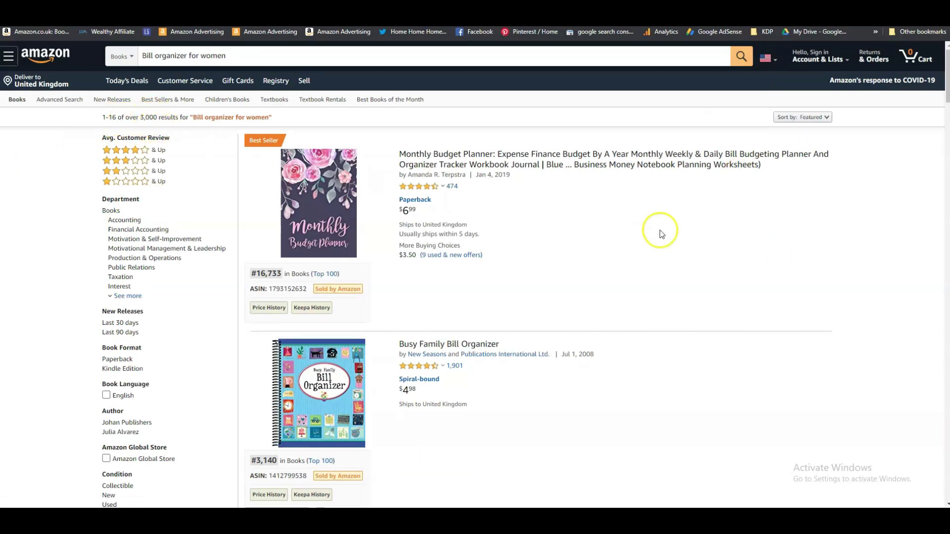
# Scroll through the 'Bill organizer for women' listings and back up to the top.
pyautogui.scroll(-8, 646, 209)
pyautogui.scroll(-11, 647, 211)
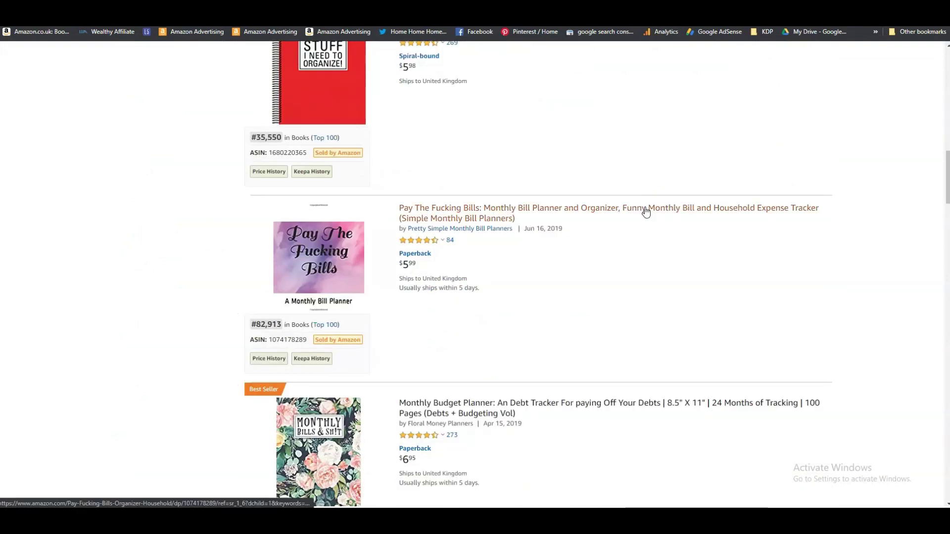
pyautogui.scroll(-3, 621, 201)
pyautogui.scroll(-3, 497, 222)
pyautogui.scroll(-1, 497, 223)
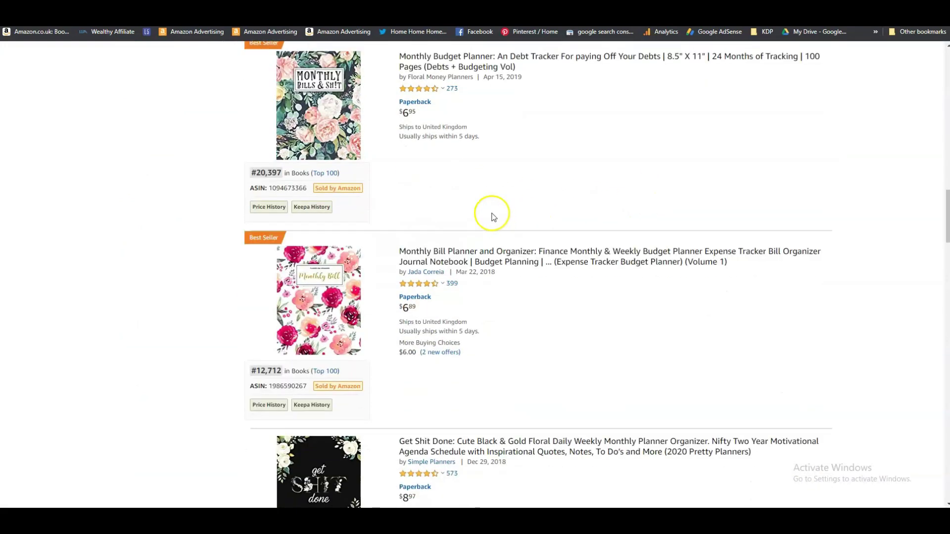
pyautogui.scroll(-2, 646, 208)
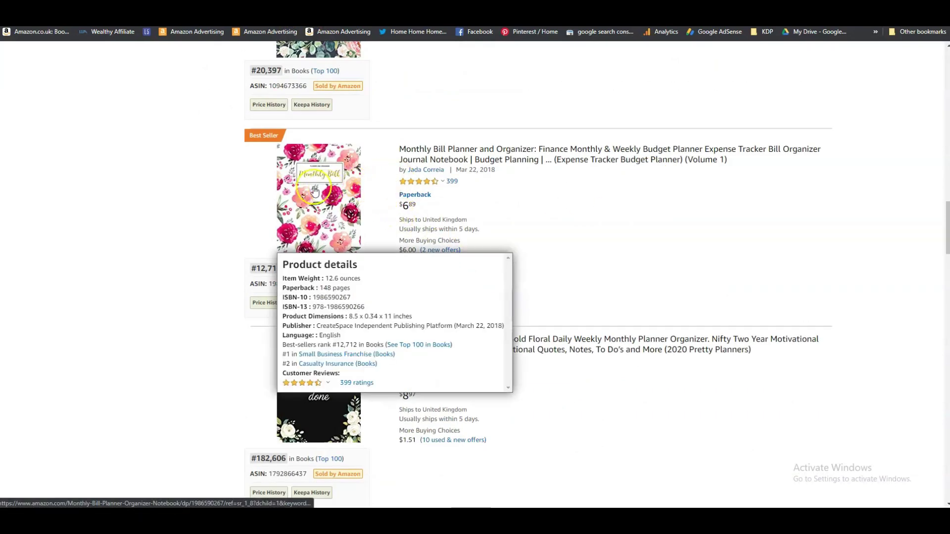
pyautogui.scroll(-2, 217, 203)
pyautogui.scroll(-6, 216, 203)
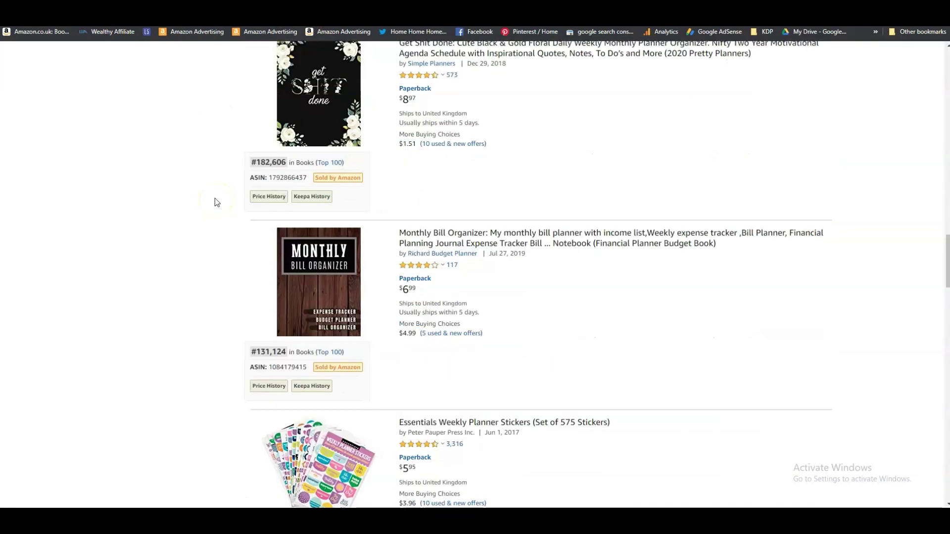
pyautogui.scroll(-7, 214, 194)
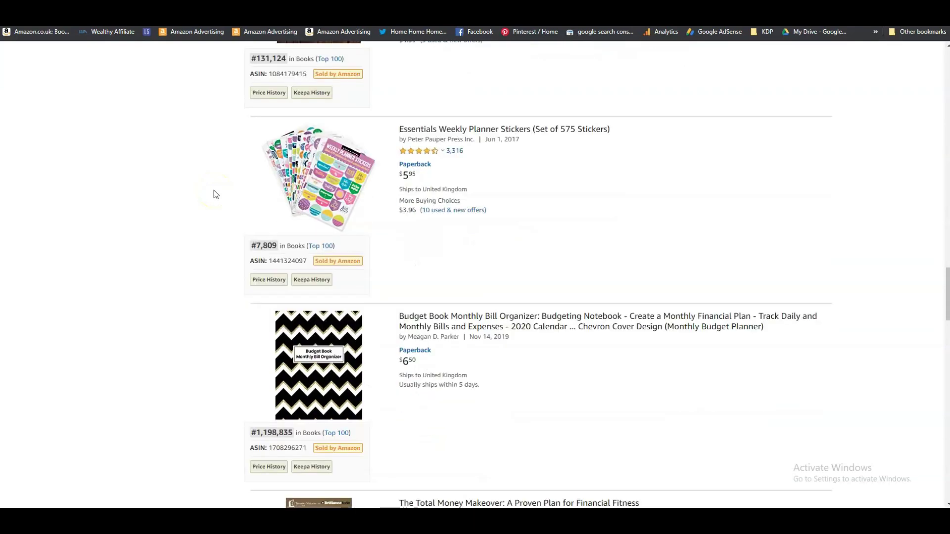
pyautogui.scroll(-7, 214, 194)
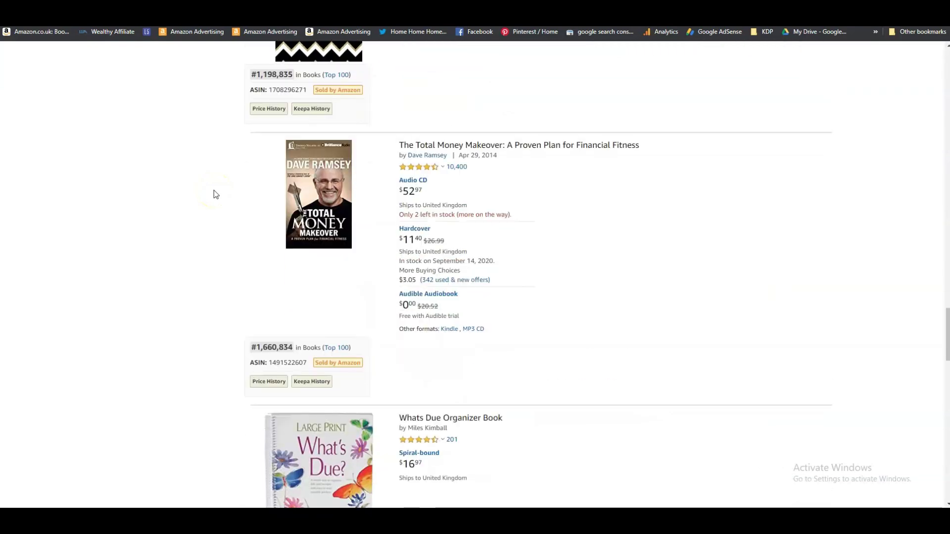
pyautogui.scroll(-8, 214, 194)
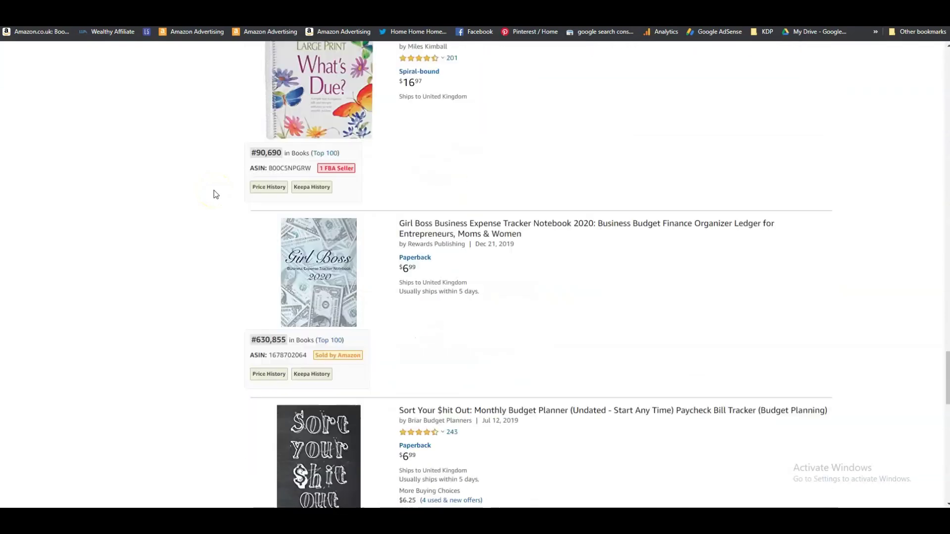
pyautogui.scroll(-3, 189, 216)
pyautogui.scroll(9, 189, 211)
pyautogui.scroll(12, 189, 212)
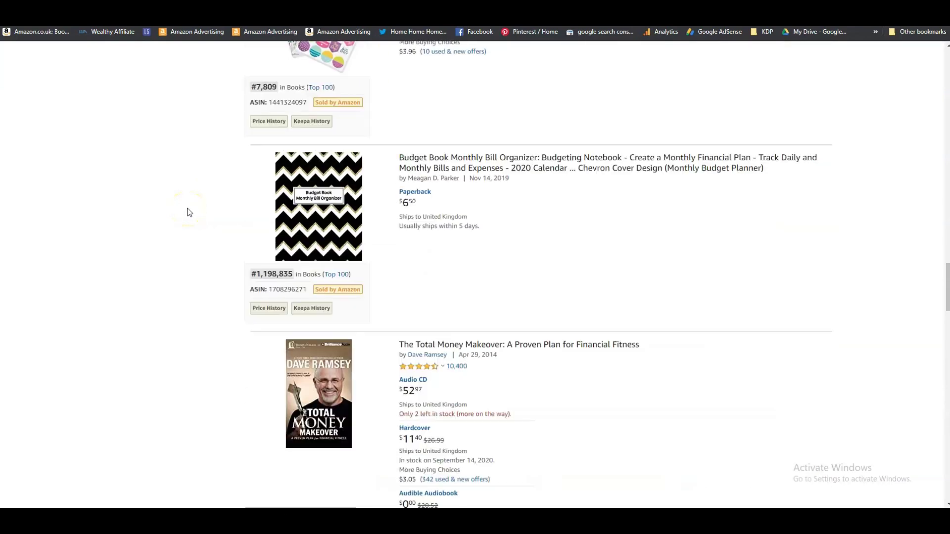
pyautogui.scroll(7, 579, 277)
pyautogui.scroll(18, 578, 275)
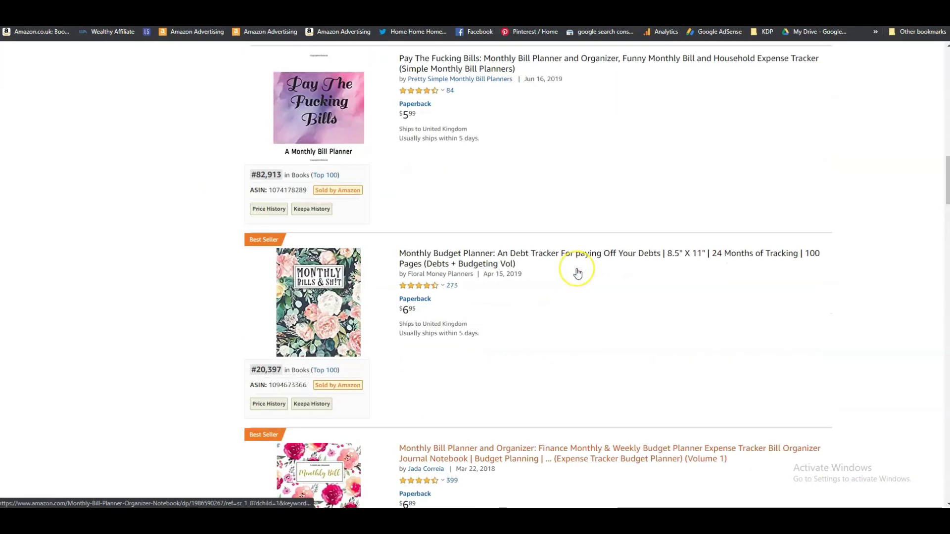
pyautogui.scroll(14, 576, 270)
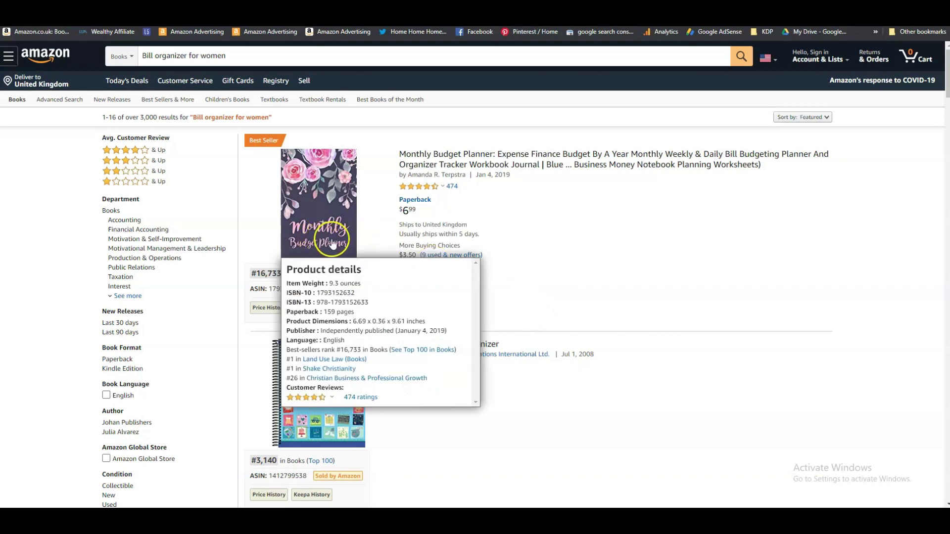
pyautogui.scroll(-4, 538, 267)
pyautogui.moveTo(305, 216)
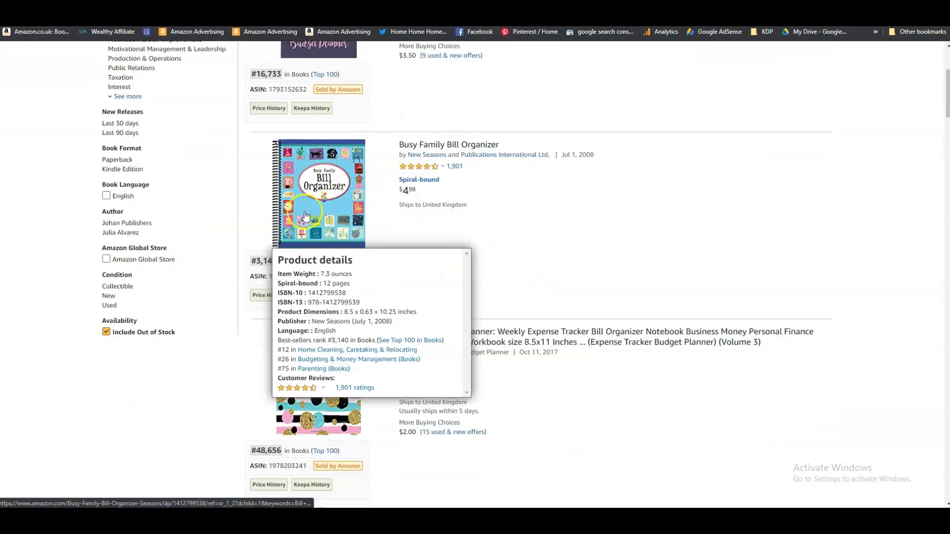
pyautogui.scroll(-2, 525, 240)
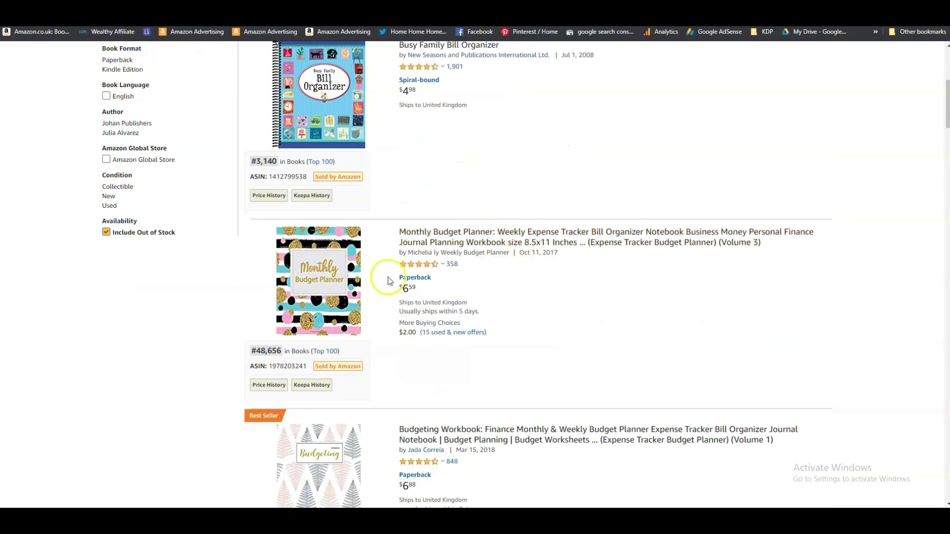
pyautogui.moveTo(309, 290)
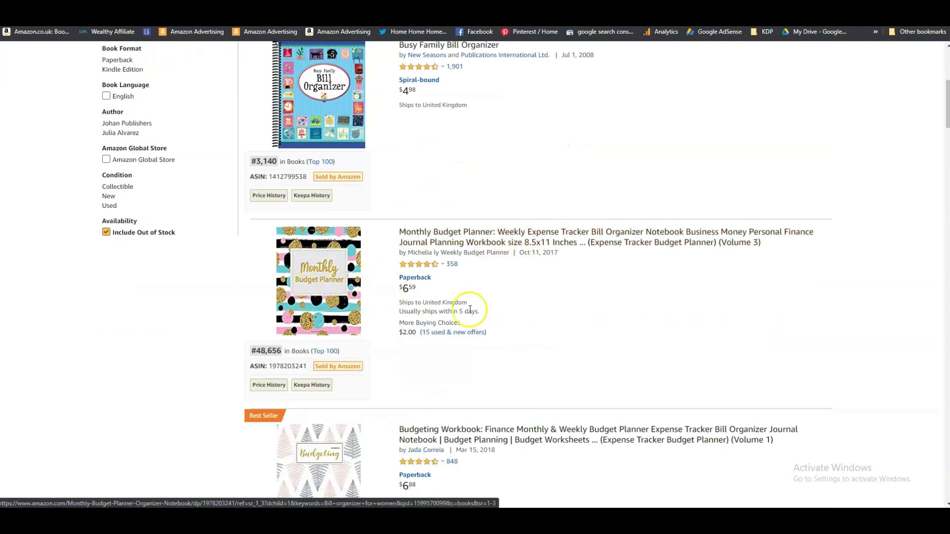
pyautogui.scroll(-4, 534, 302)
pyautogui.moveTo(317, 274)
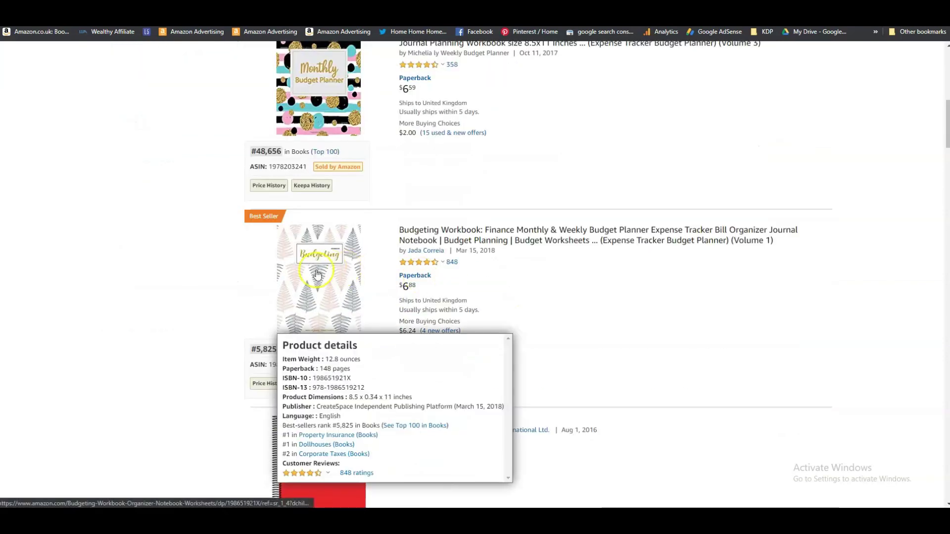
pyautogui.scroll(-3, 578, 290)
pyautogui.moveTo(345, 333)
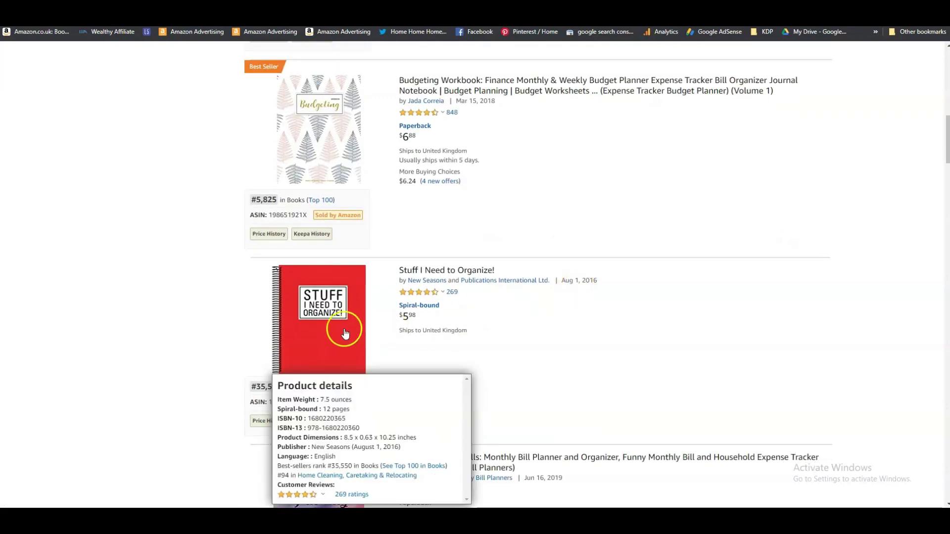
pyautogui.scroll(-1, 336, 312)
pyautogui.scroll(-2, 433, 277)
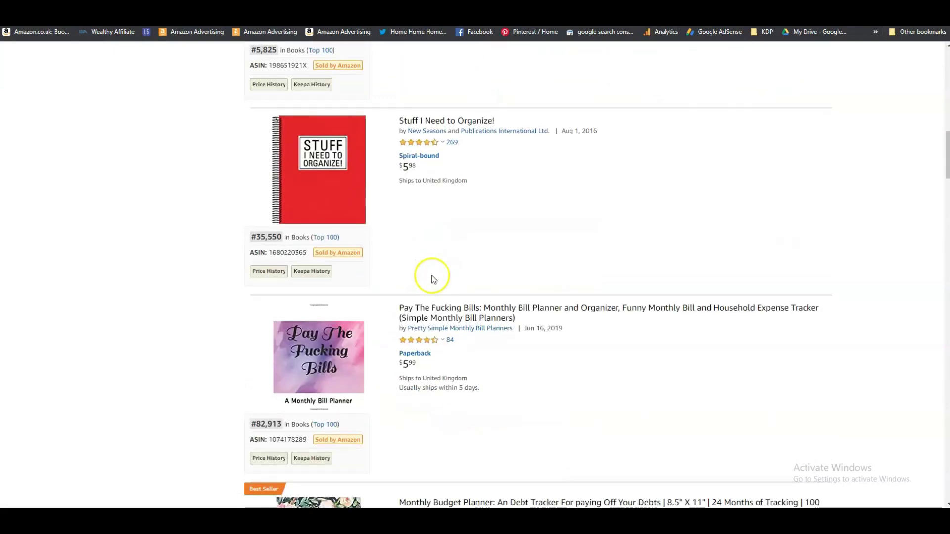
pyautogui.scroll(-1, 433, 277)
pyautogui.moveTo(312, 133)
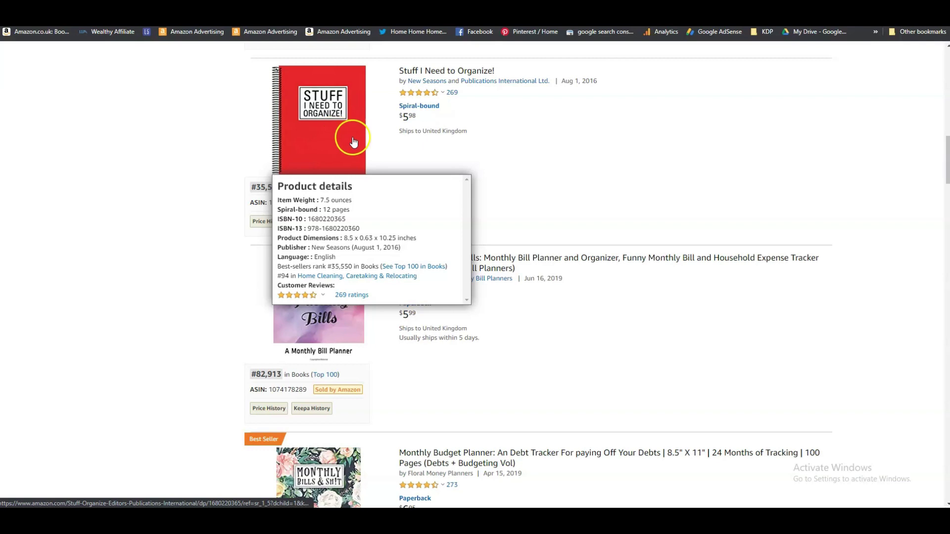
pyautogui.scroll(-4, 459, 248)
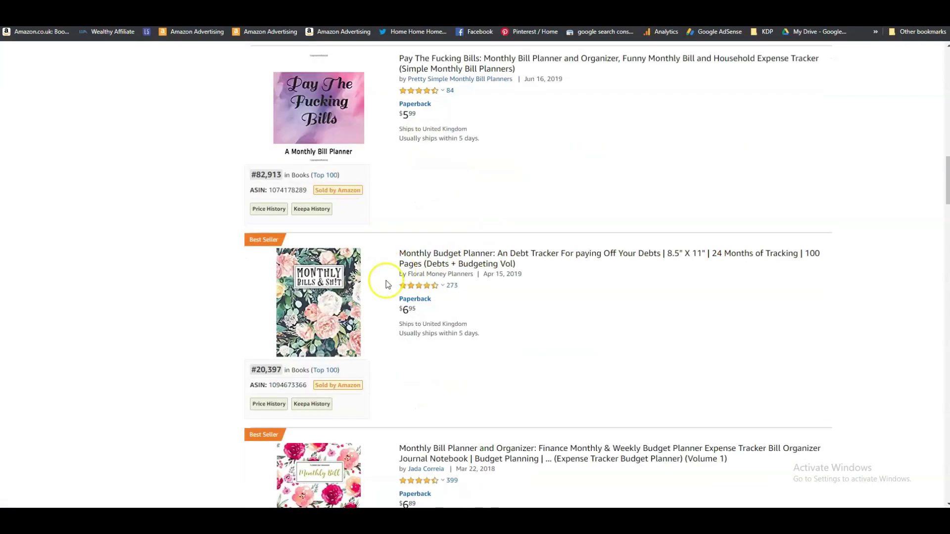
pyautogui.moveTo(332, 307)
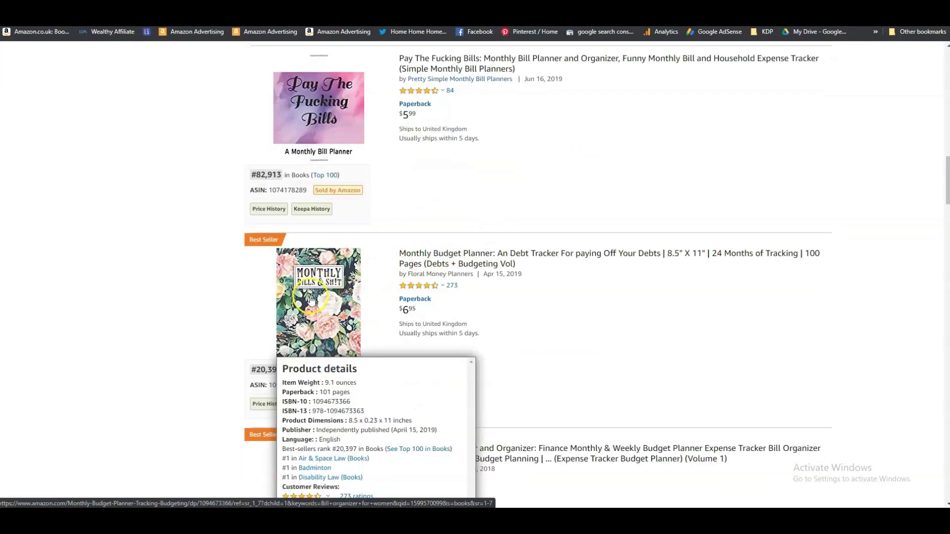
pyautogui.scroll(-5, 581, 329)
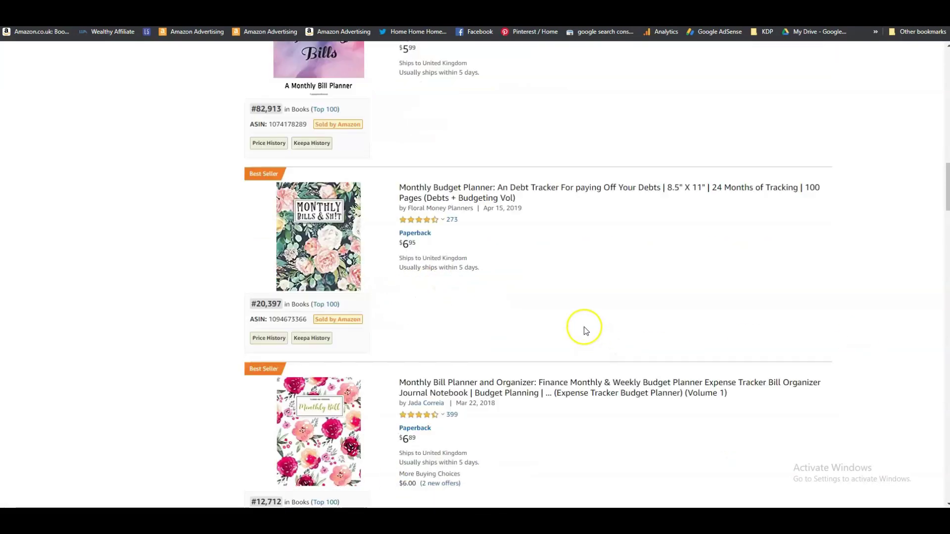
pyautogui.moveTo(282, 250)
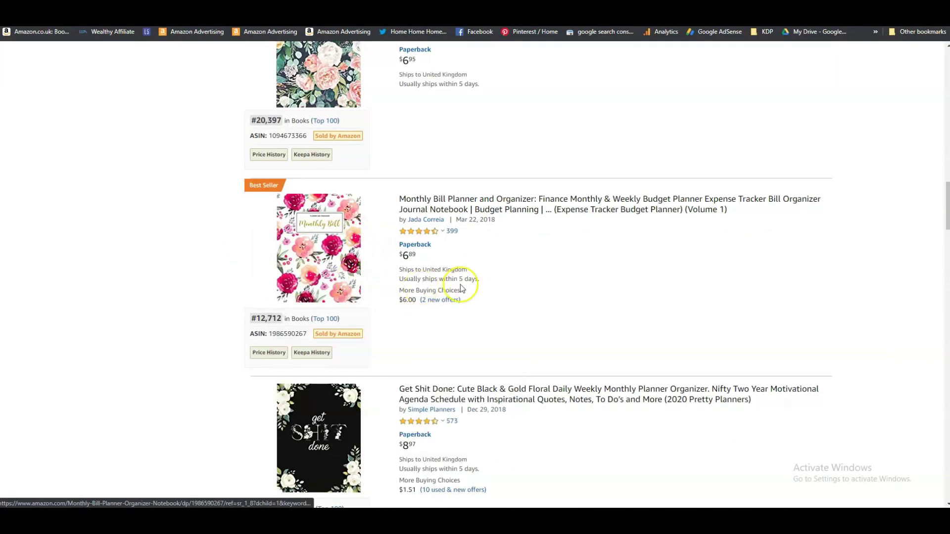
pyautogui.scroll(-2, 460, 280)
pyautogui.scroll(-3, 453, 277)
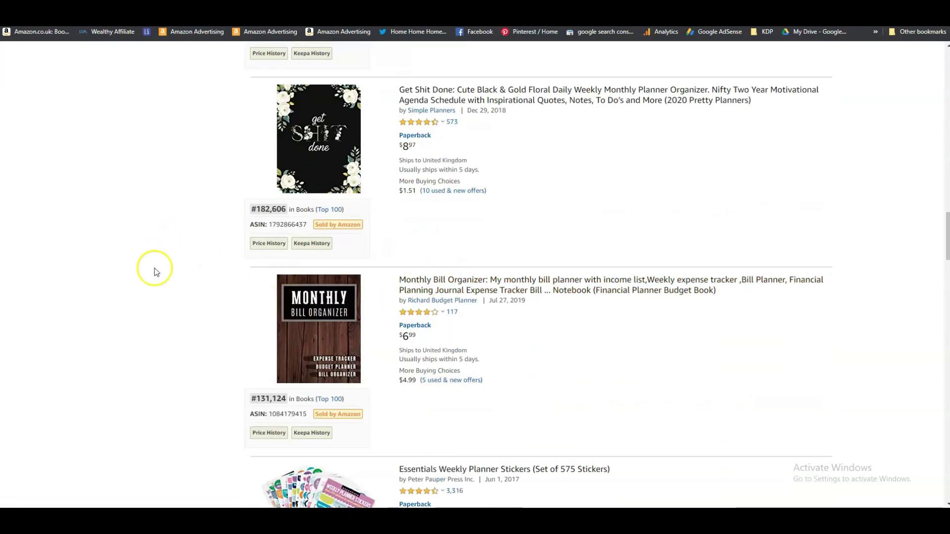
pyautogui.scroll(4, 155, 265)
pyautogui.scroll(20, 149, 242)
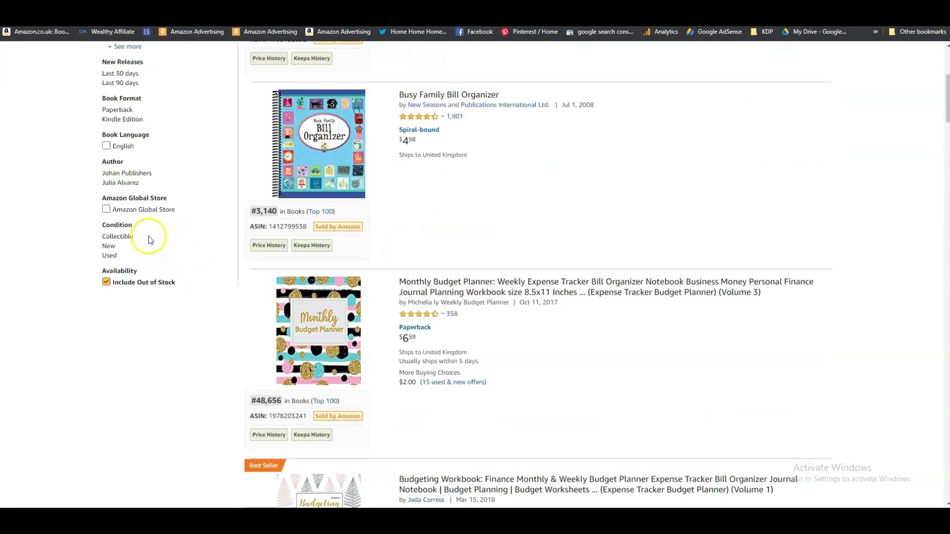
pyautogui.scroll(1, 143, 138)
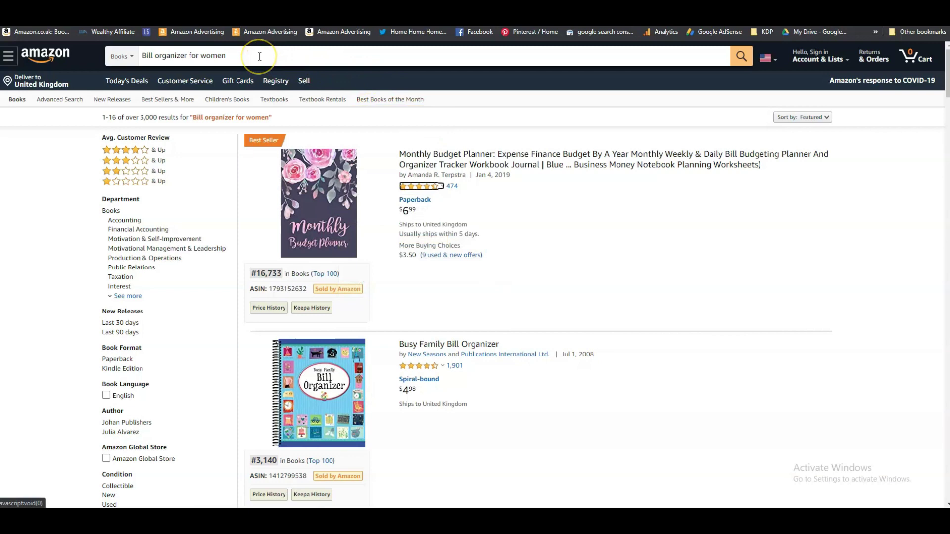
pyautogui.scroll(-7, 521, 218)
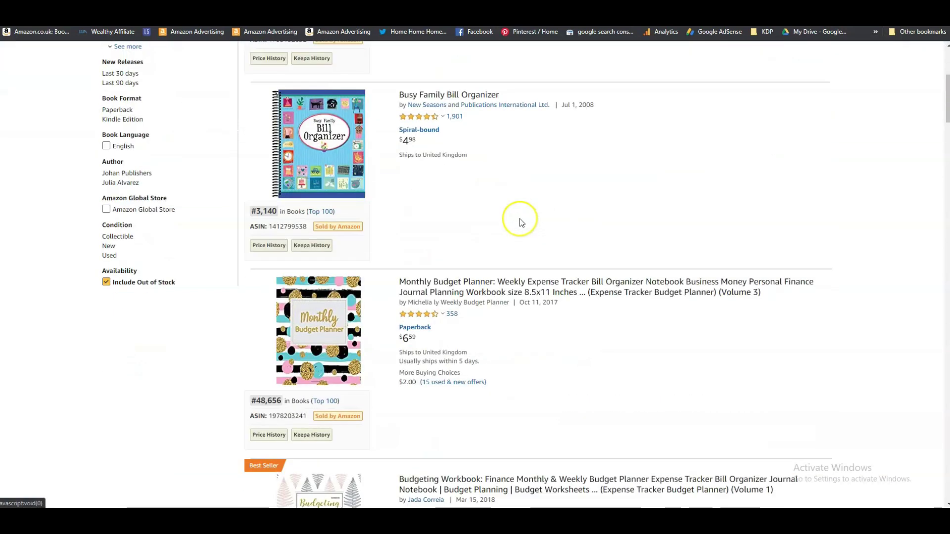
pyautogui.scroll(6, 520, 218)
pyautogui.moveTo(353, 195)
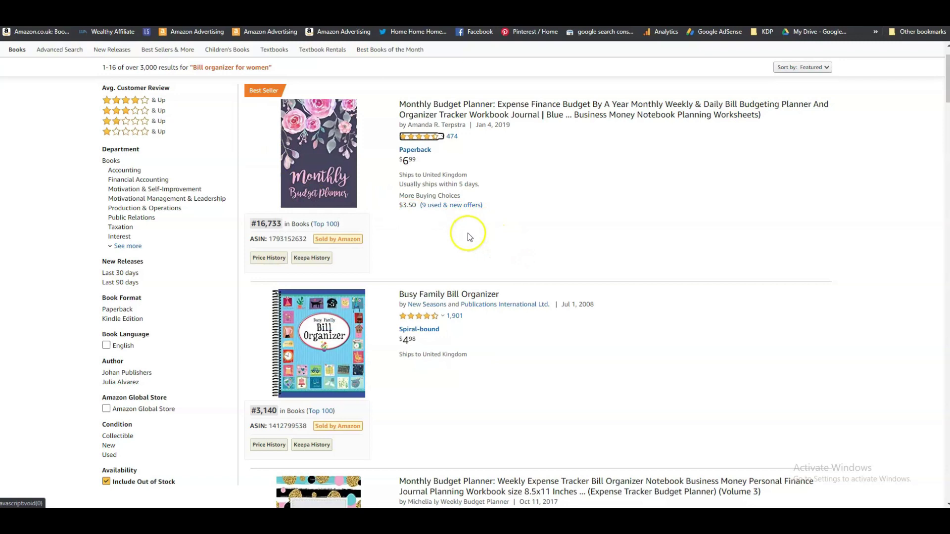
pyautogui.scroll(-5, 449, 229)
pyautogui.scroll(-5, 137, 361)
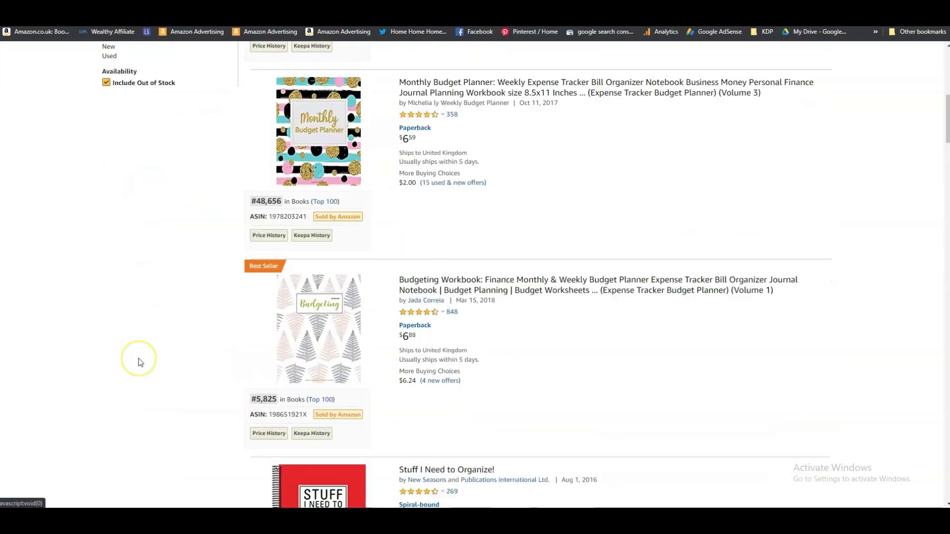
pyautogui.scroll(4, 164, 333)
pyautogui.scroll(8, 162, 302)
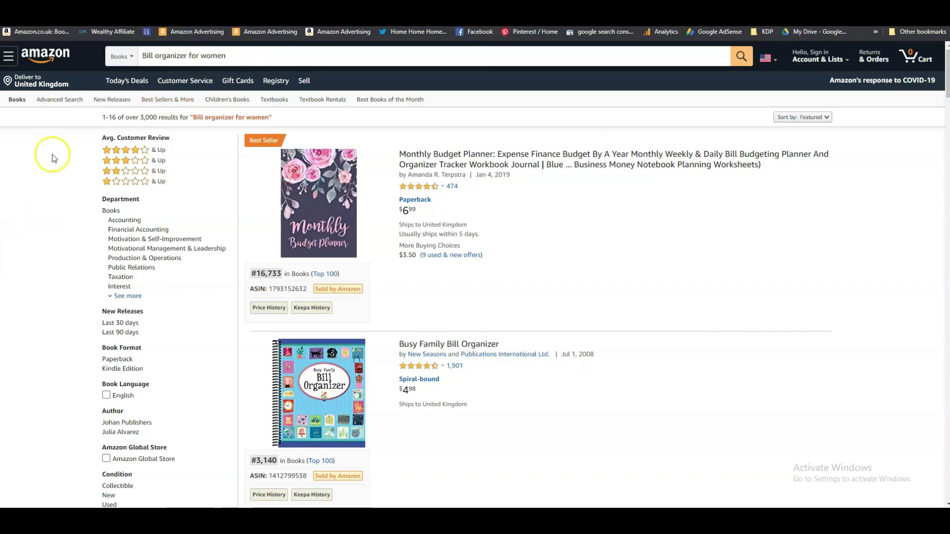
pyautogui.click(241, 58)
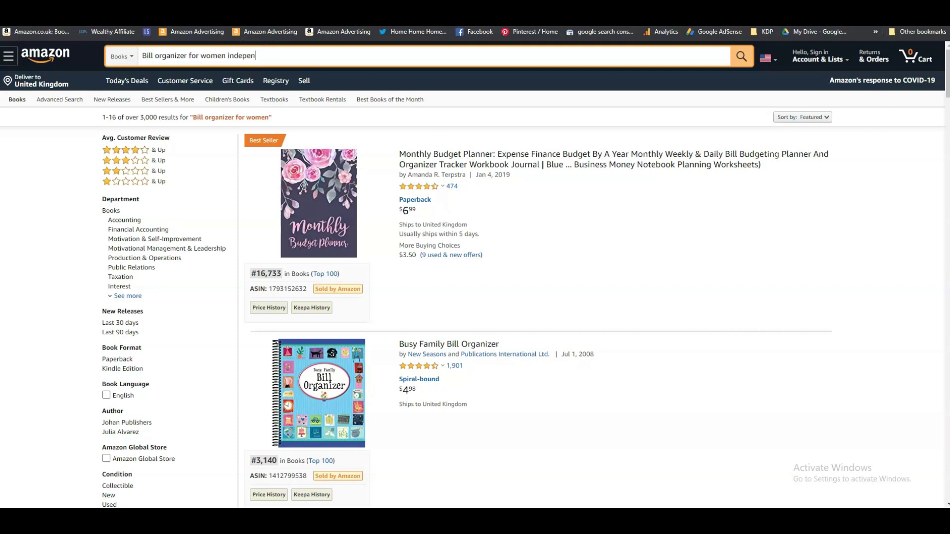
pyautogui.write('dently')
pyautogui.press('Return')
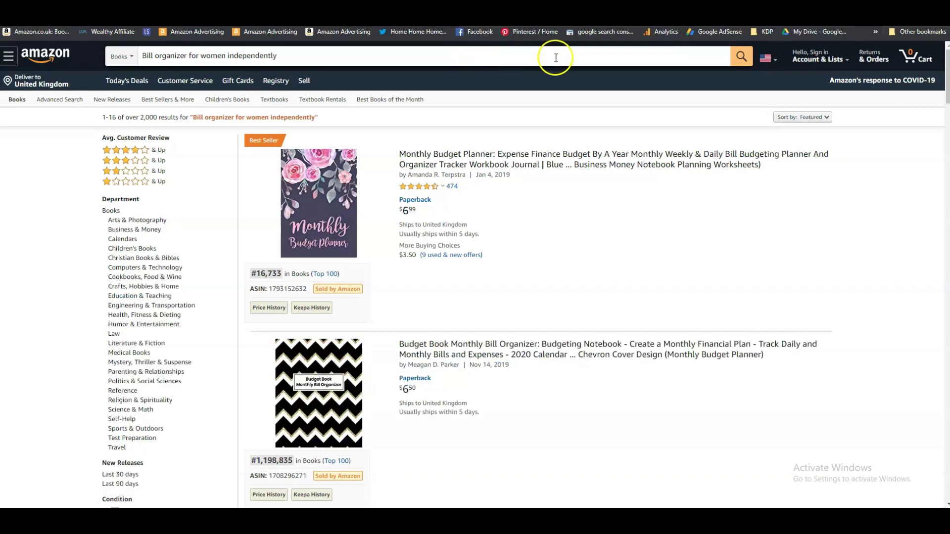
pyautogui.click(741, 58)
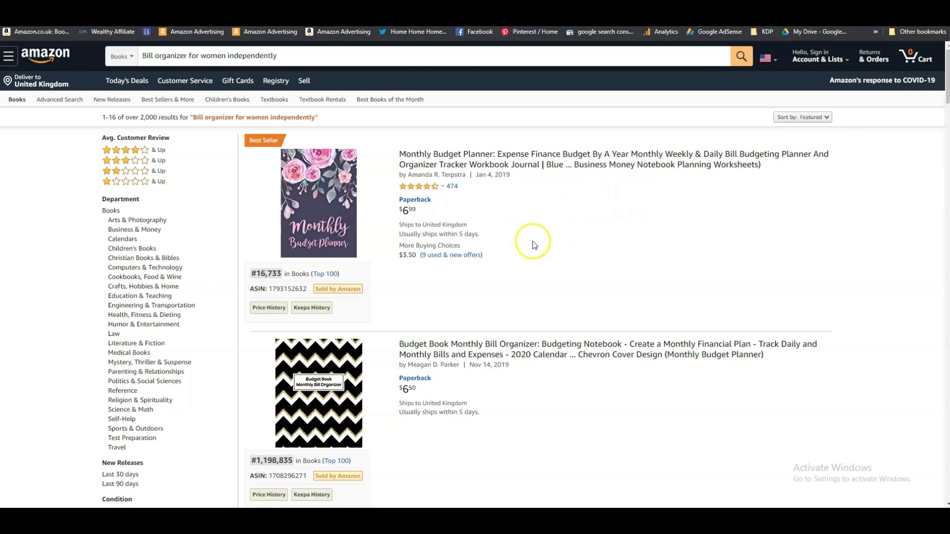
pyautogui.scroll(-2, 533, 242)
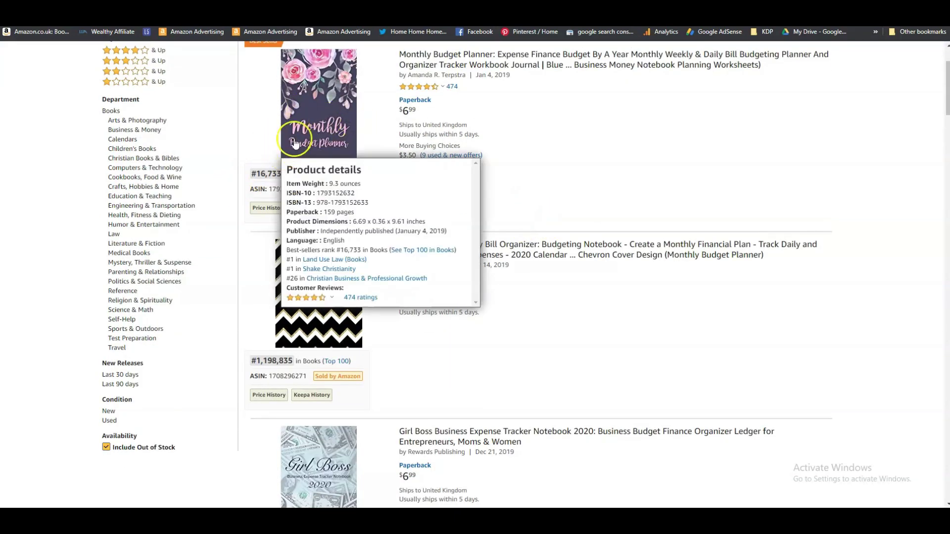
pyautogui.scroll(-5, 648, 250)
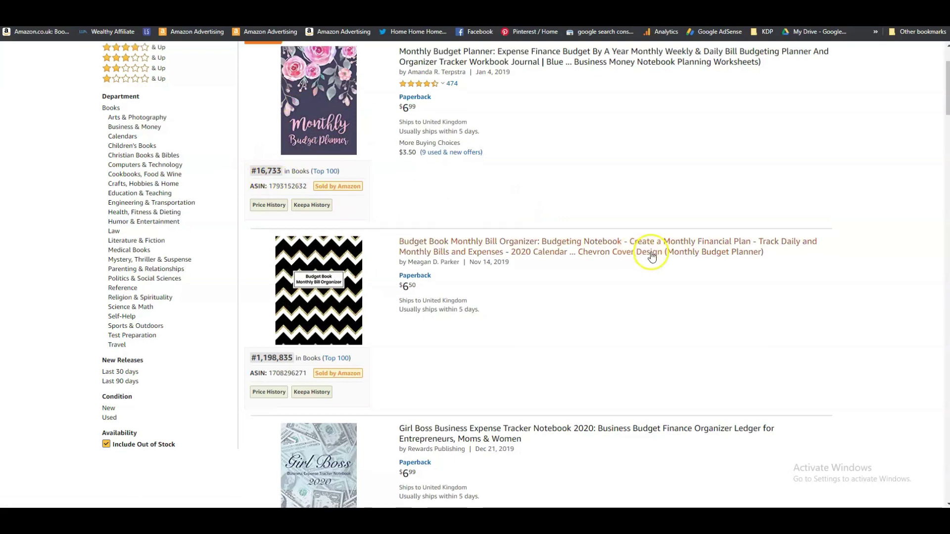
pyautogui.scroll(-4, 452, 247)
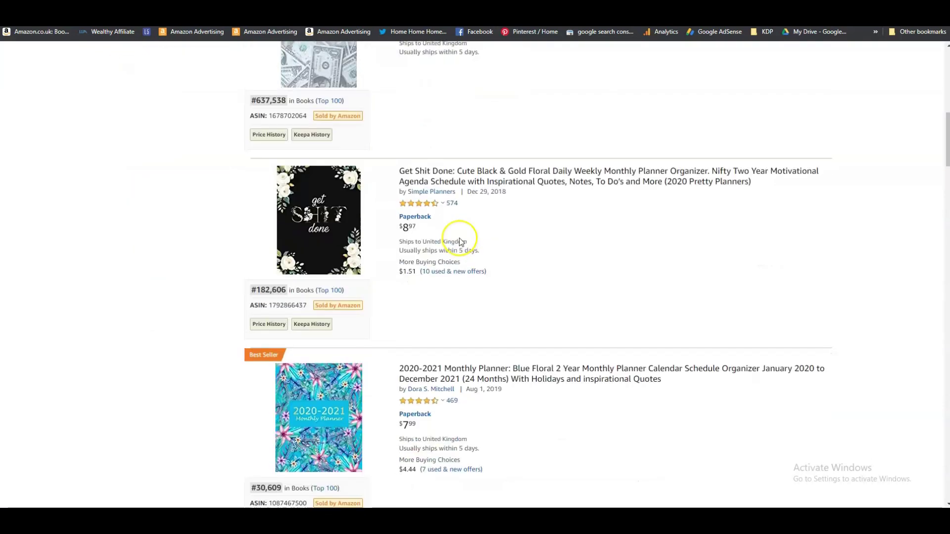
pyautogui.moveTo(355, 290)
pyautogui.scroll(-4, 609, 277)
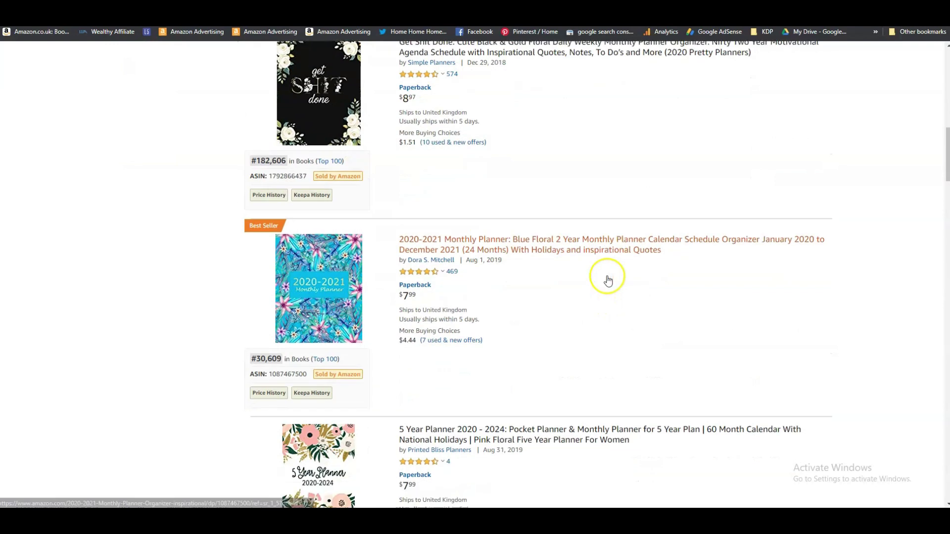
pyautogui.moveTo(279, 318)
pyautogui.scroll(-4, 197, 350)
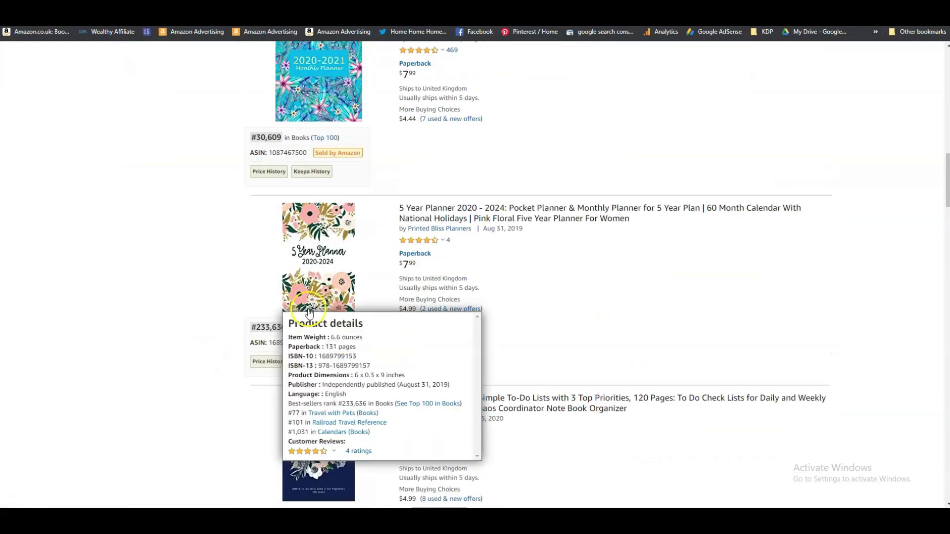
pyautogui.scroll(-3, 221, 366)
pyautogui.scroll(-6, 222, 362)
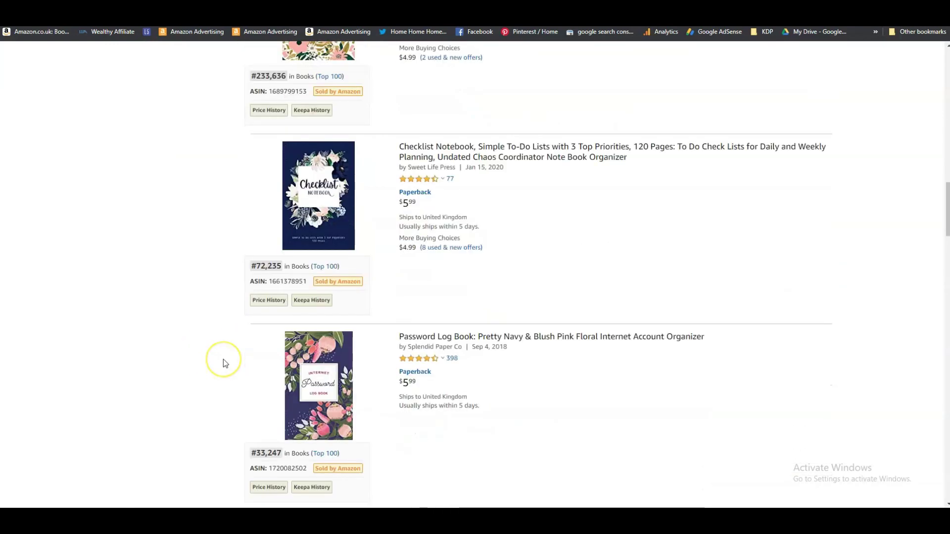
pyautogui.scroll(-2, 224, 363)
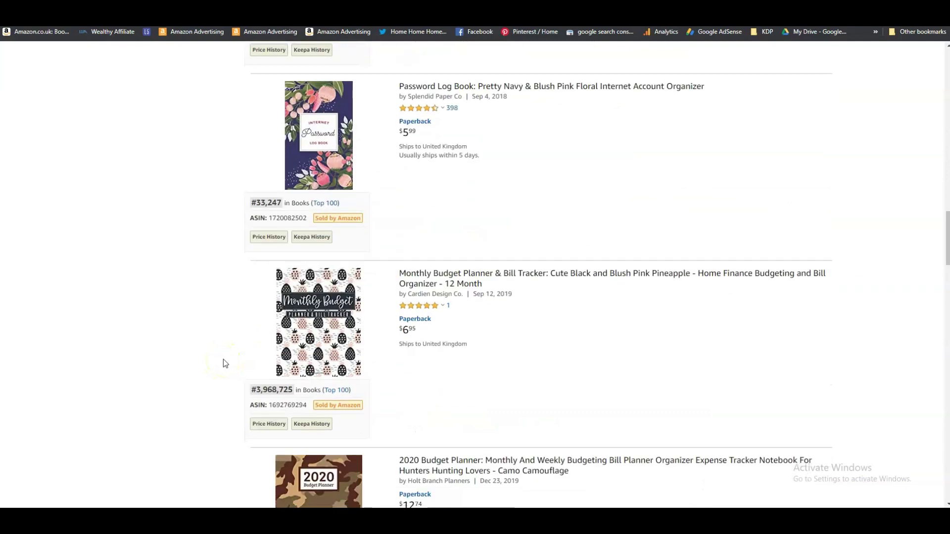
pyautogui.scroll(-6, 224, 363)
pyautogui.scroll(-7, 223, 363)
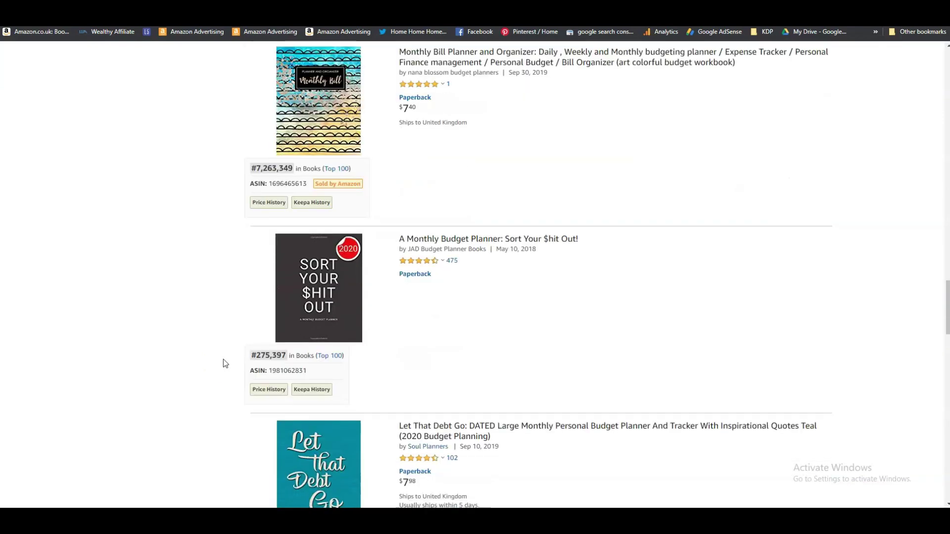
pyautogui.scroll(-5, 224, 359)
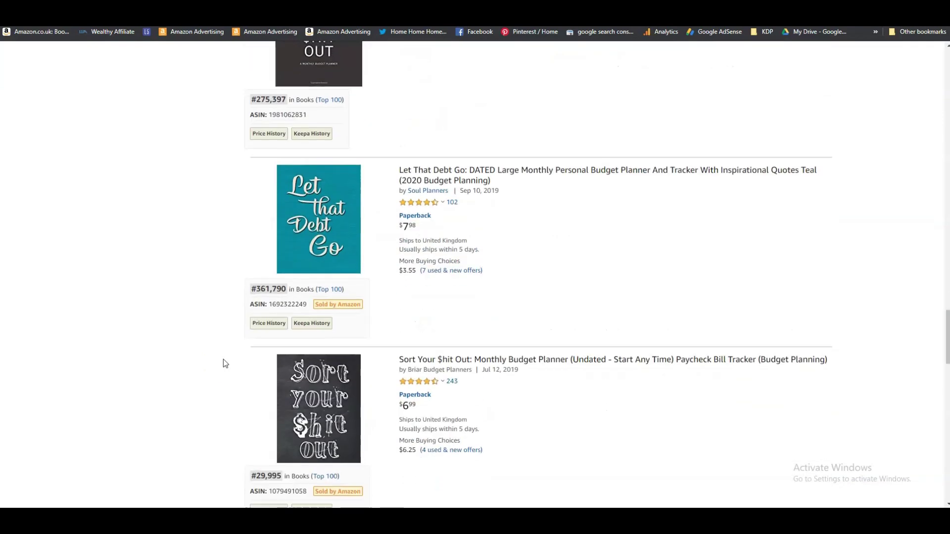
pyautogui.click(230, 308)
pyautogui.scroll(-2, 244, 286)
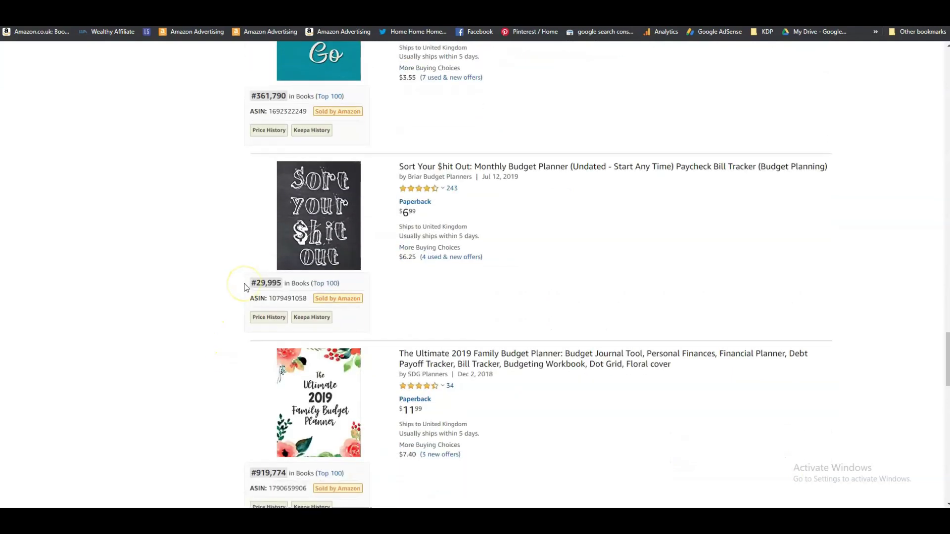
pyautogui.scroll(5, 244, 287)
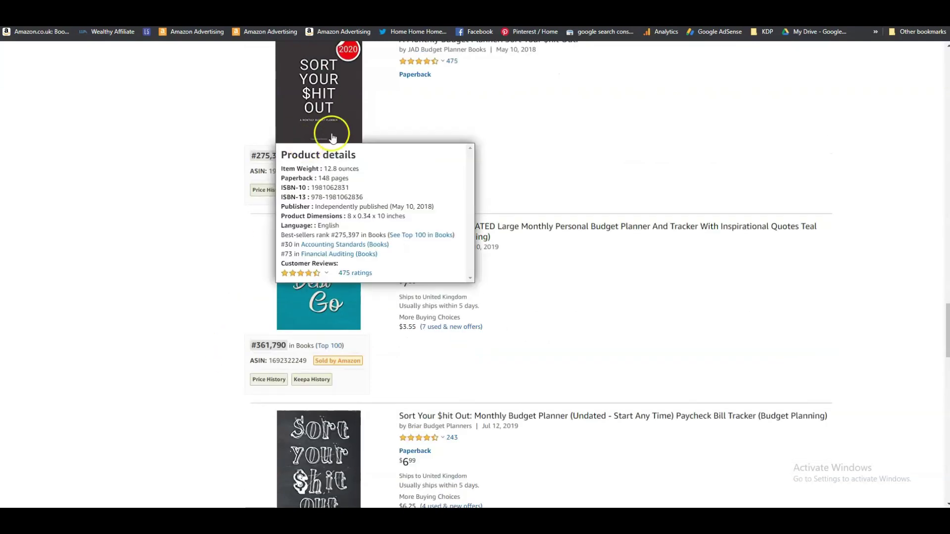
pyautogui.scroll(-4, 564, 203)
pyautogui.moveTo(425, 311)
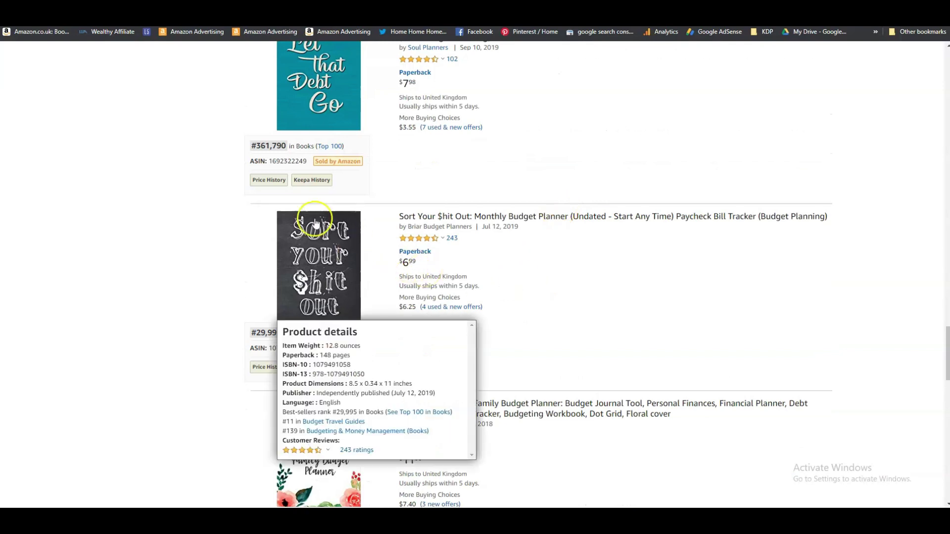
pyautogui.scroll(-2, 520, 354)
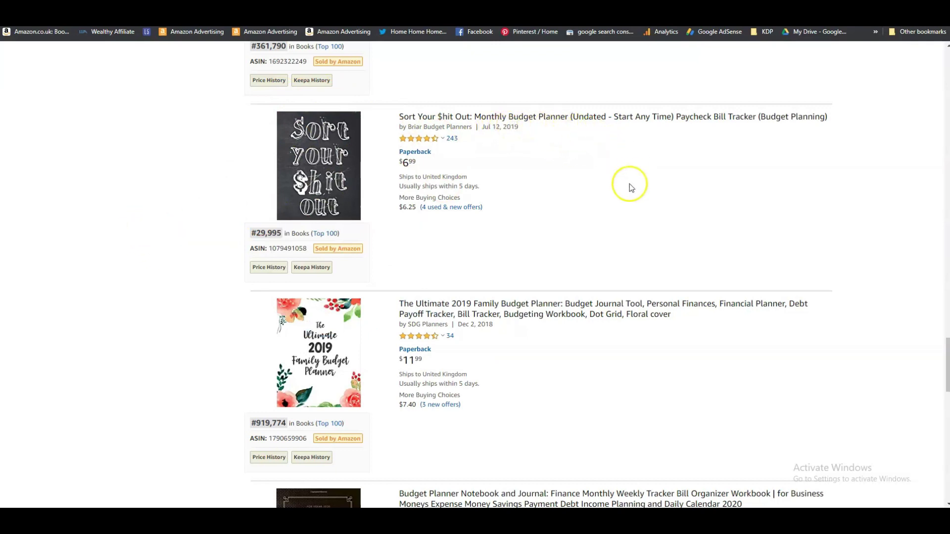
pyautogui.scroll(-8, 589, 188)
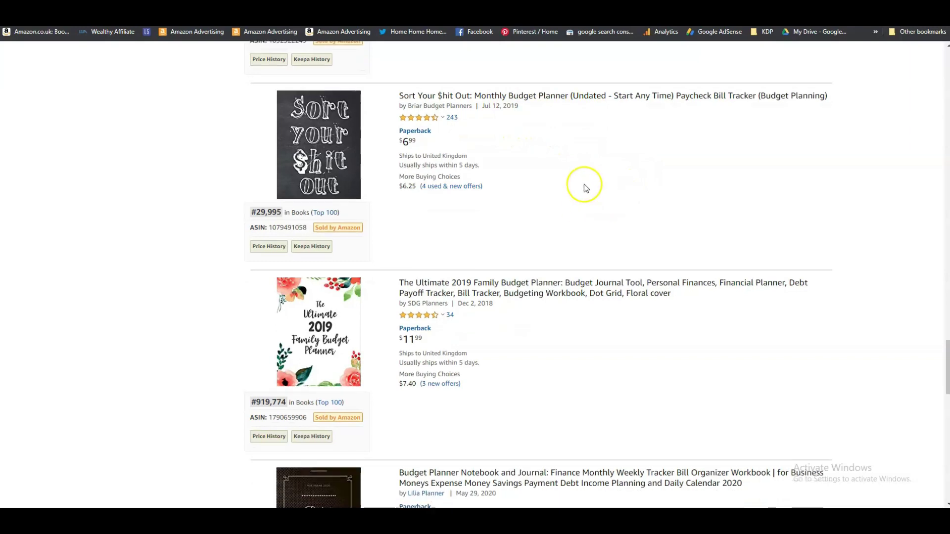
pyautogui.scroll(3, 586, 187)
pyautogui.scroll(20, 585, 183)
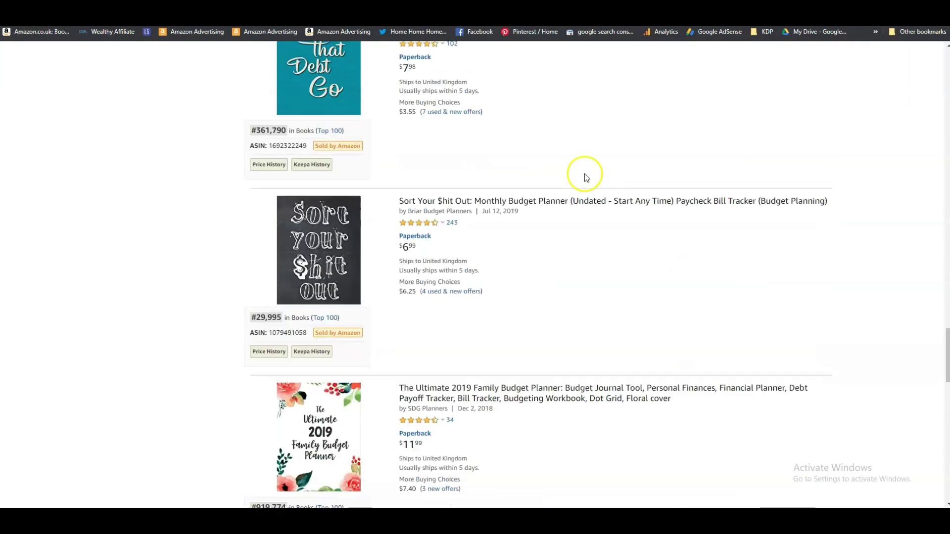
pyautogui.scroll(17, 584, 174)
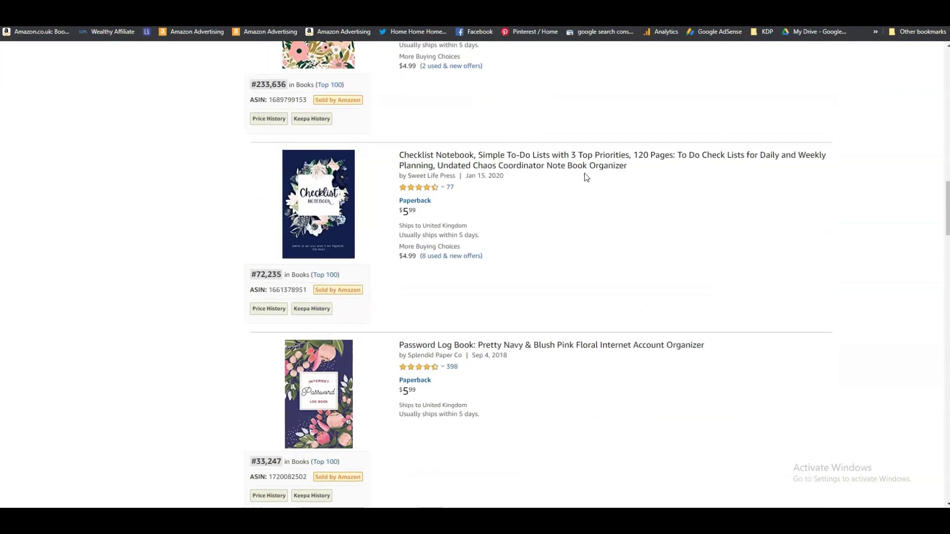
pyautogui.scroll(5, 584, 174)
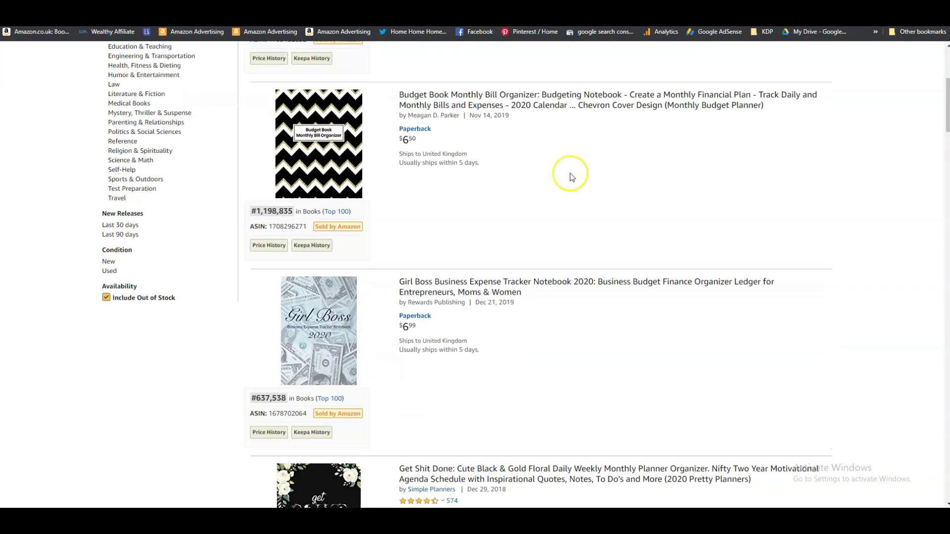
pyautogui.scroll(4, 507, 174)
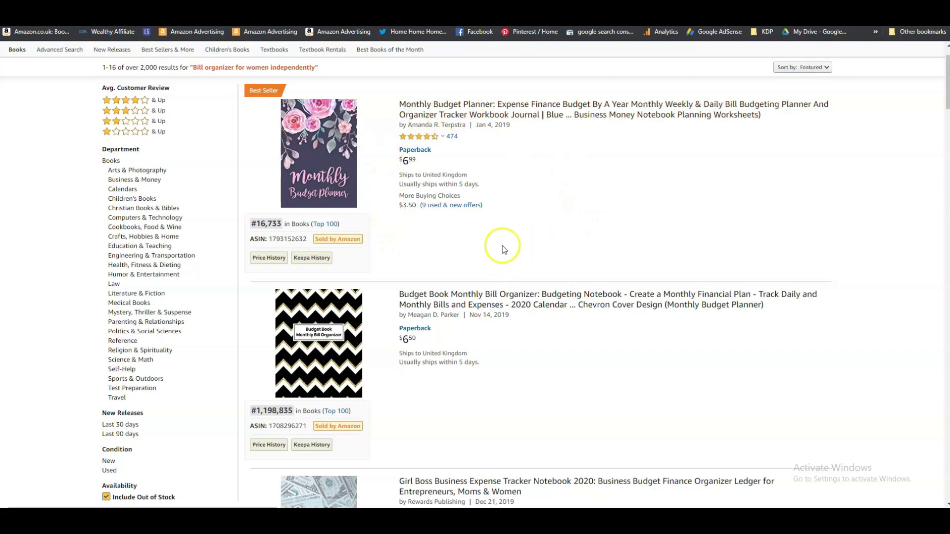
# Scroll the bill organizer results down and back up, then launch Publisher Rocket.
pyautogui.scroll(-1, 509, 237)
pyautogui.moveTo(350, 306)
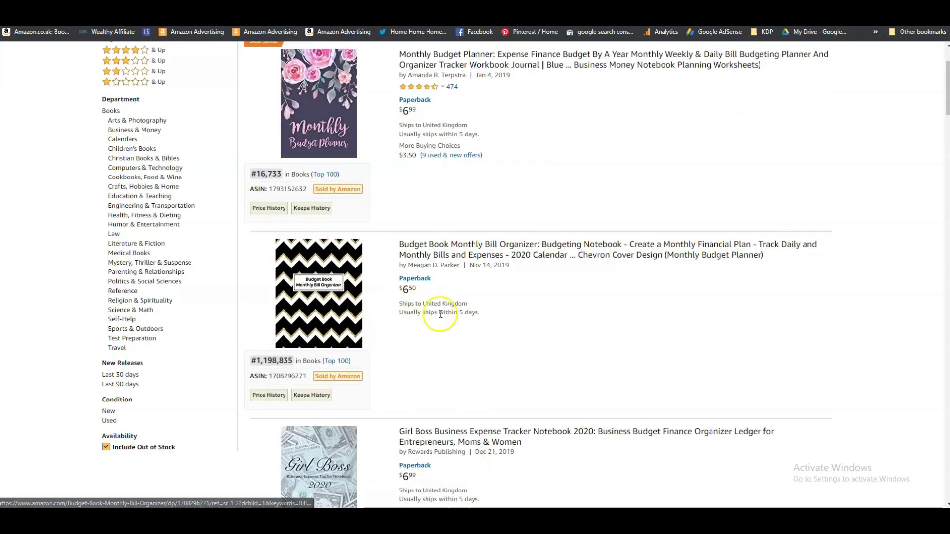
pyautogui.scroll(-2, 484, 321)
pyautogui.moveTo(297, 200)
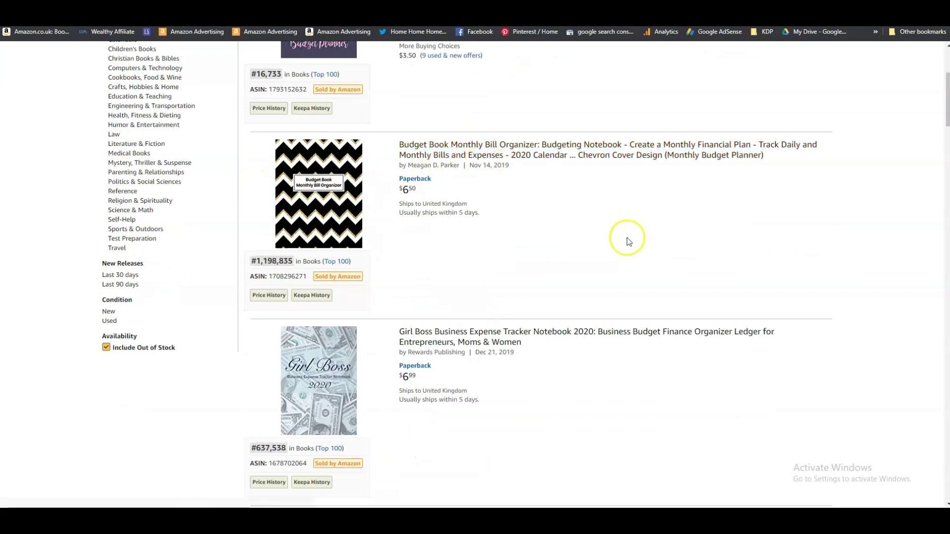
pyautogui.scroll(-1, 604, 229)
pyautogui.scroll(-2, 535, 314)
pyautogui.scroll(-4, 533, 314)
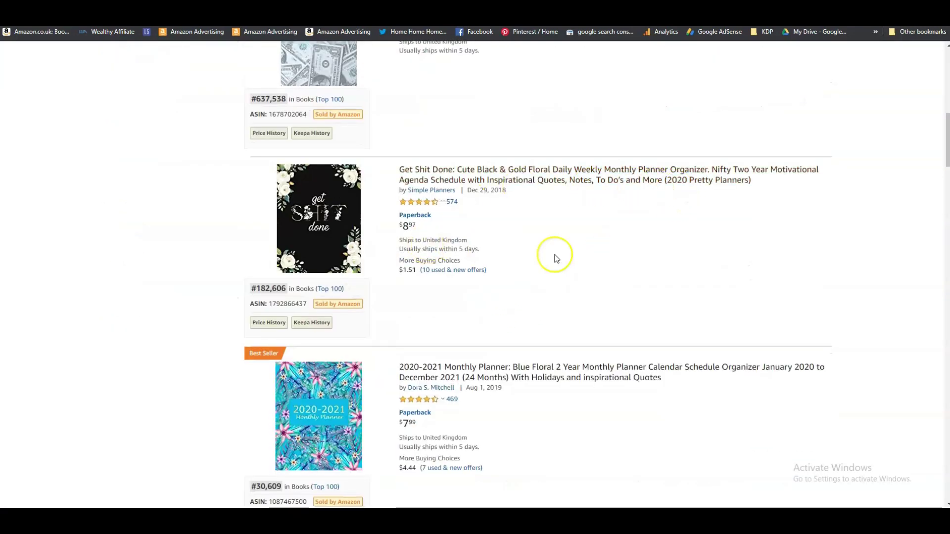
pyautogui.scroll(-2, 597, 268)
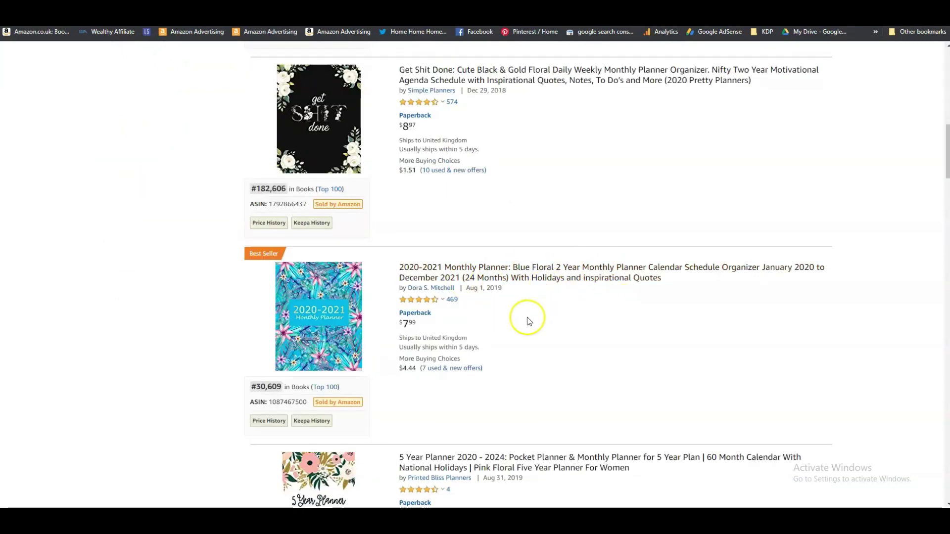
pyautogui.scroll(-4, 554, 296)
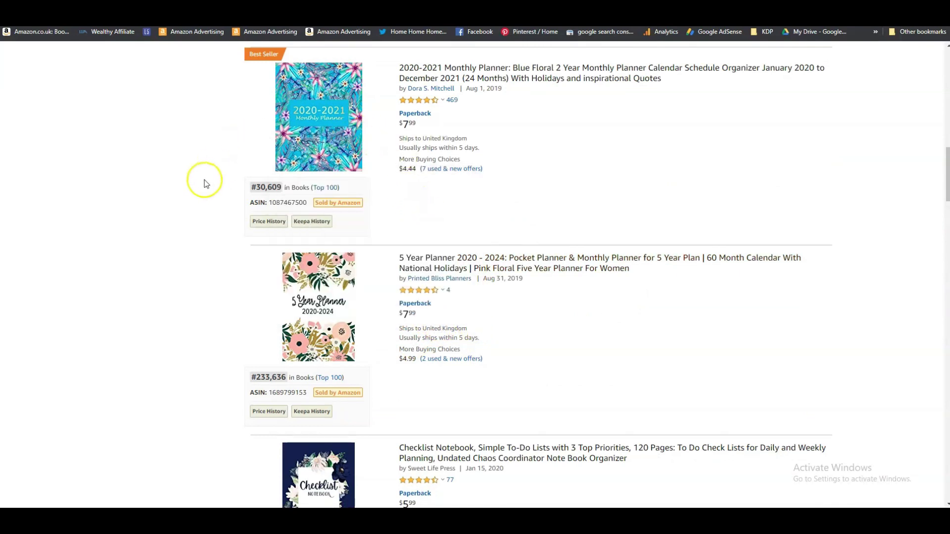
pyautogui.scroll(7, 185, 174)
pyautogui.scroll(11, 183, 166)
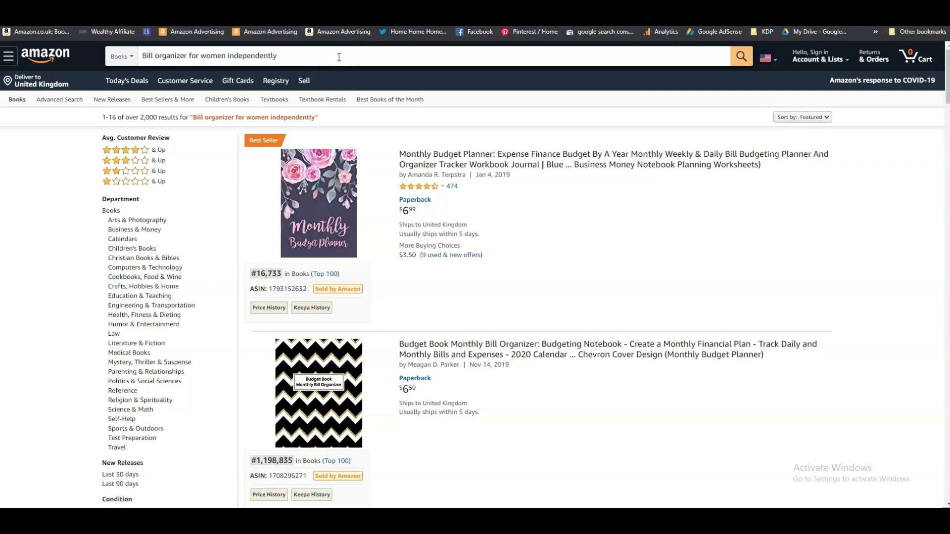
pyautogui.click(333, 59)
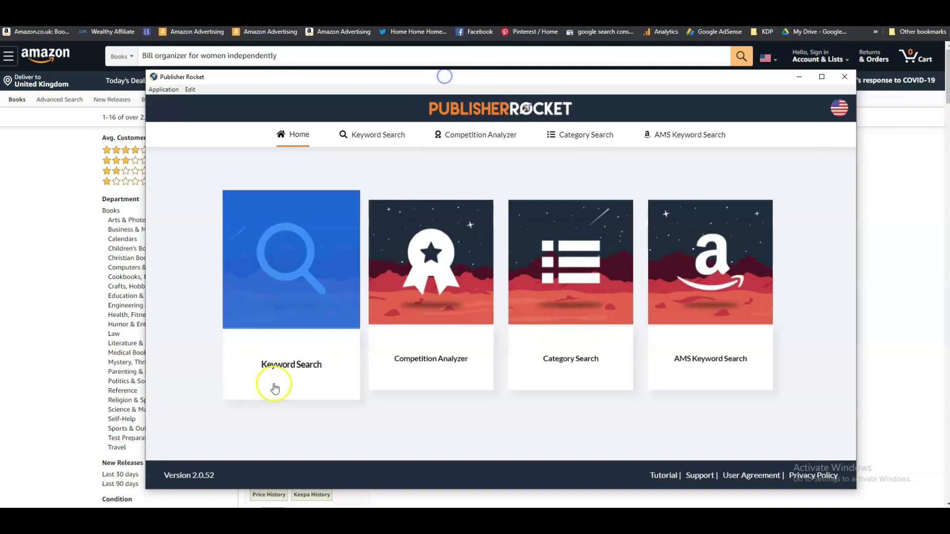
# Run a Publisher Rocket keyword search for print books on 'Bill organizer'.
pyautogui.click(293, 312)
pyautogui.click(614, 334)
pyautogui.click(609, 366)
pyautogui.click(476, 333)
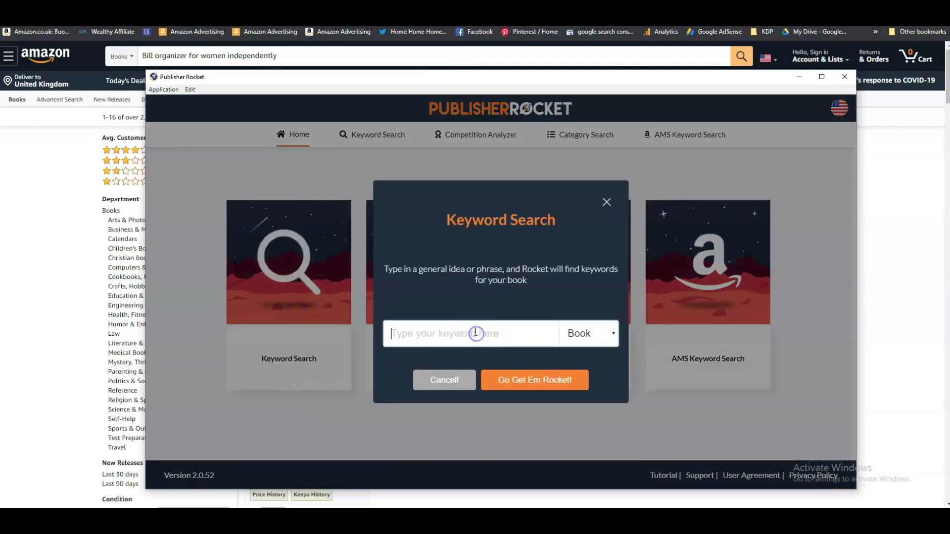
pyautogui.write('Bill organizer')
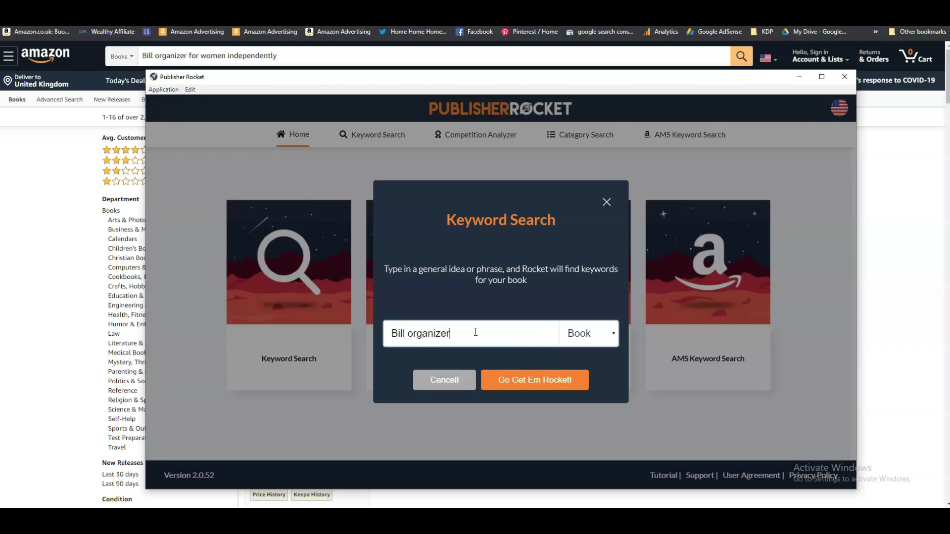
pyautogui.press('Return')
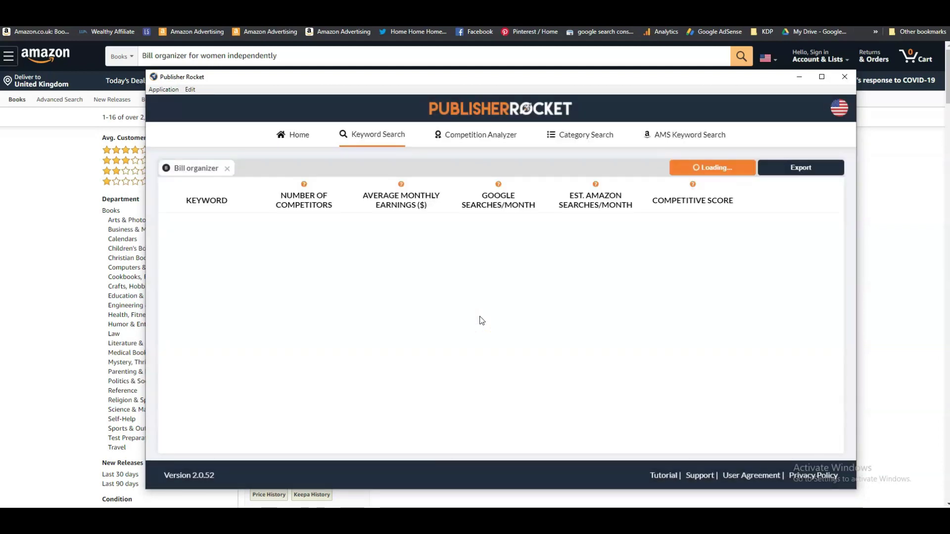
pyautogui.click(481, 328)
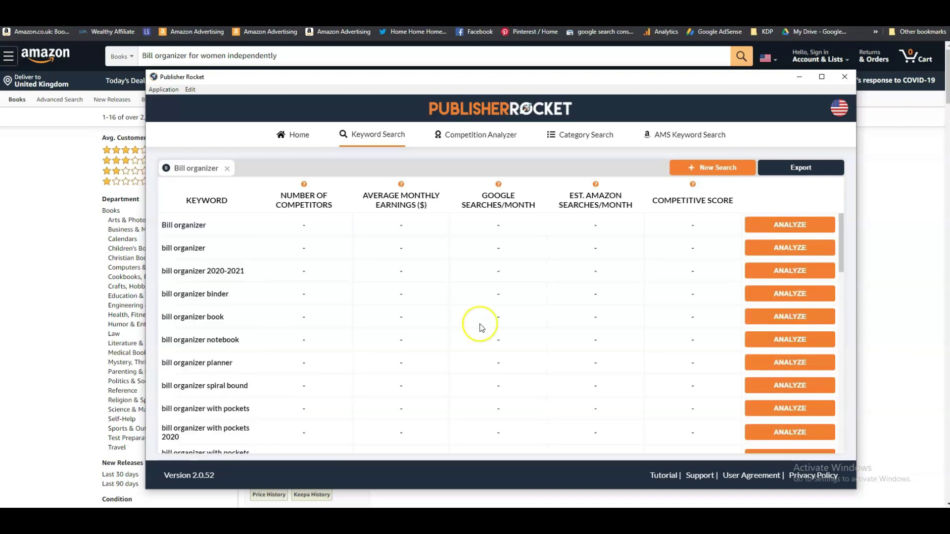
# Analyze the bill organizer, bill organizer 2020-2021 and bill organizer notebook keywords, comparing with Amazon.
pyautogui.click(776, 226)
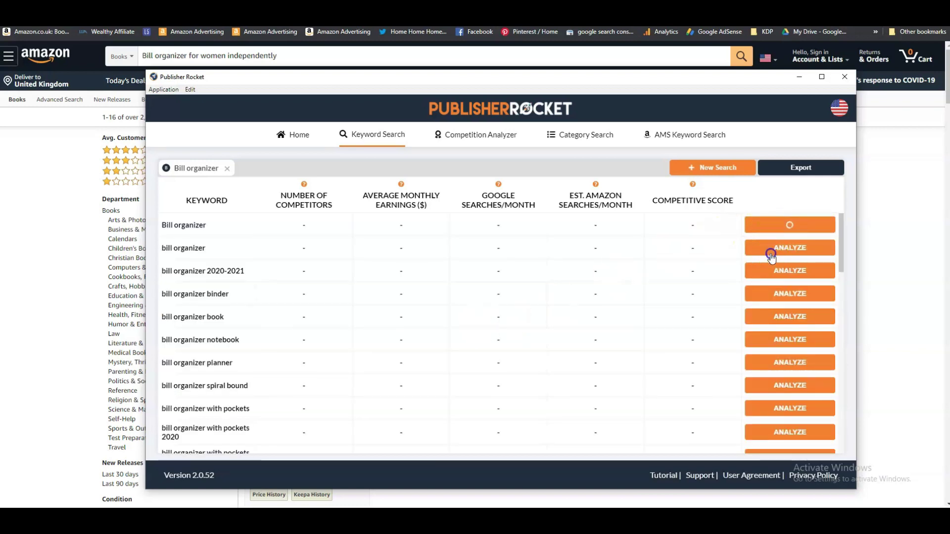
pyautogui.click(797, 276)
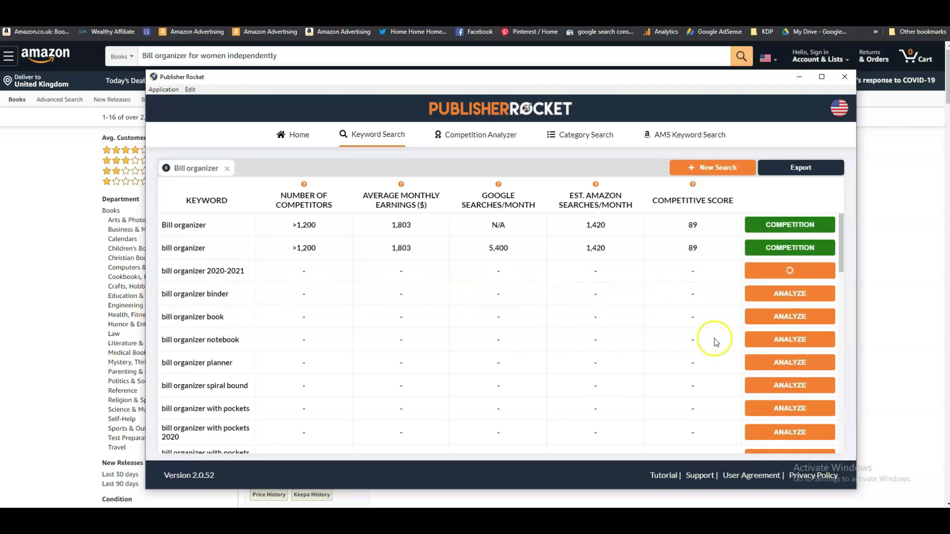
pyautogui.click(769, 339)
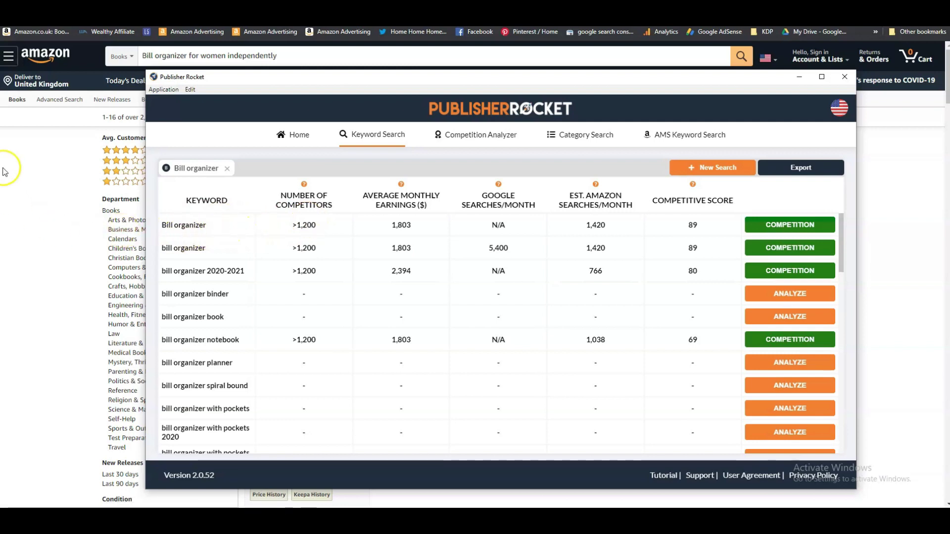
pyautogui.click(35, 150)
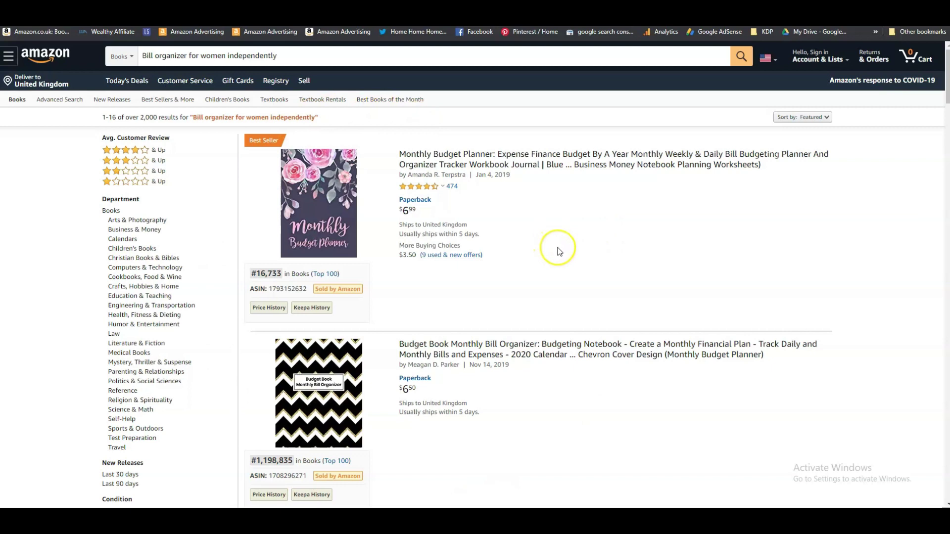
pyautogui.hotkey('alt', 'Tab')
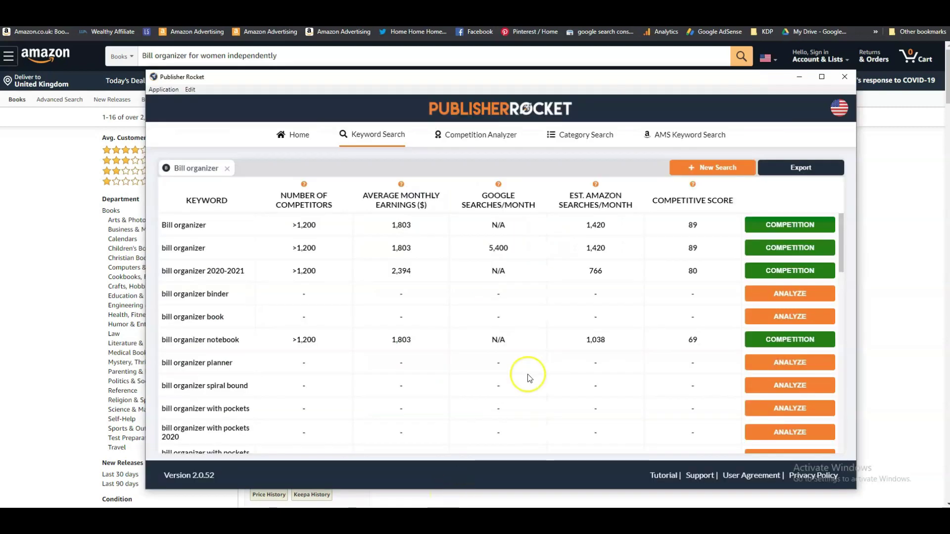
# Run a new Publisher Rocket book keyword search for 'bill organizer for women'.
pyautogui.click(695, 169)
pyautogui.click(589, 333)
pyautogui.click(595, 365)
pyautogui.click(478, 336)
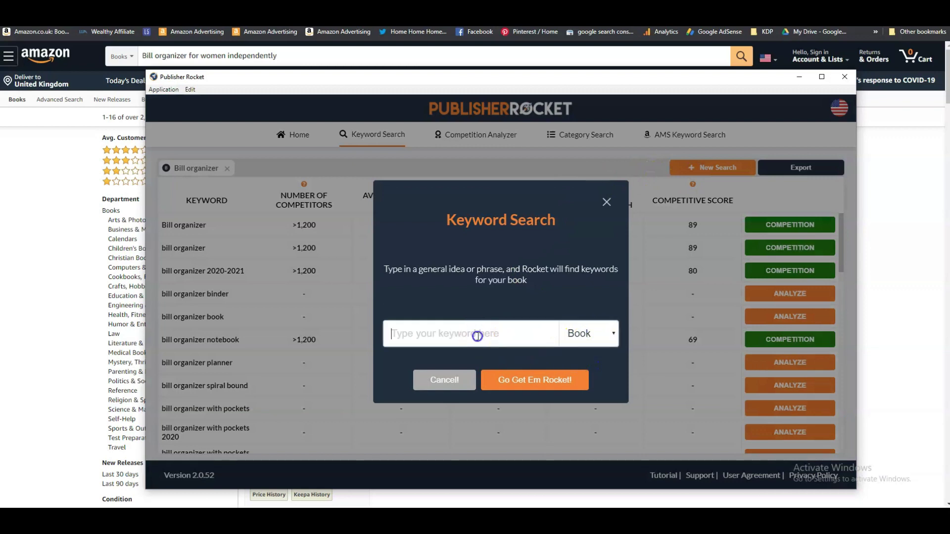
pyautogui.write('bill organizer for women')
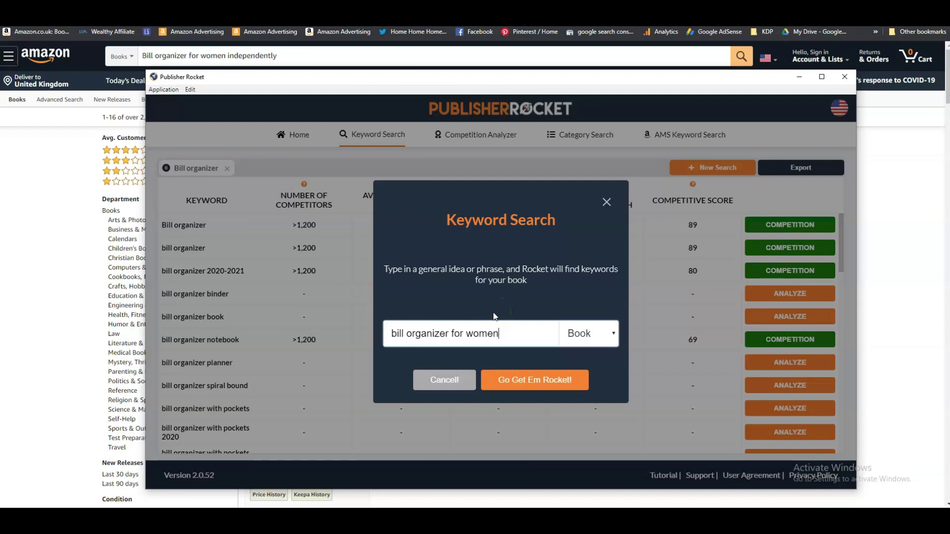
pyautogui.click(568, 379)
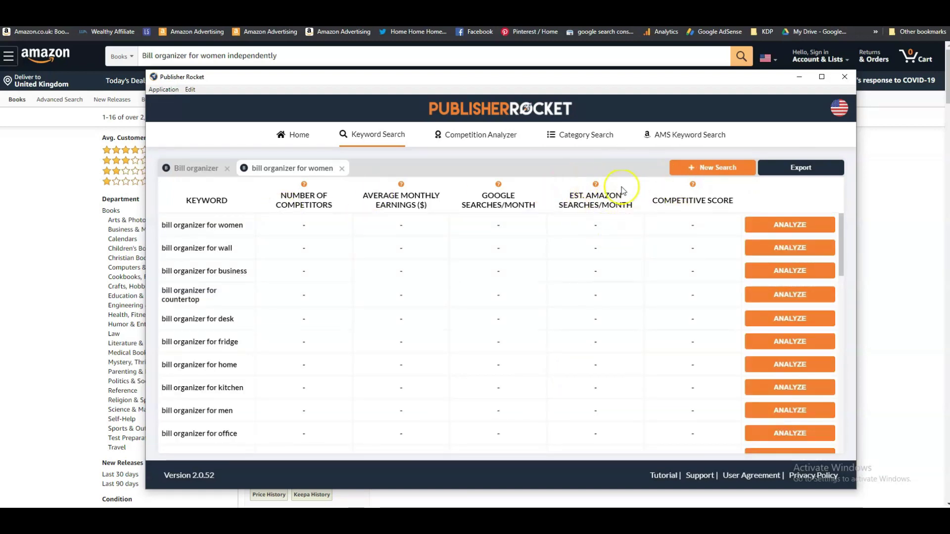
# Analyze competition for the 'bill organizer for women' and 'bill organizer for business' keywords.
pyautogui.click(792, 220)
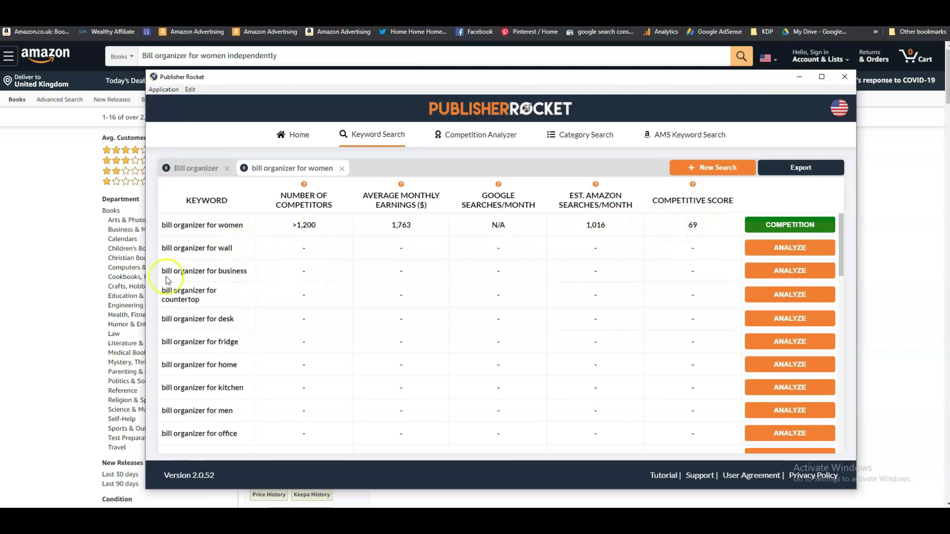
pyautogui.click(763, 271)
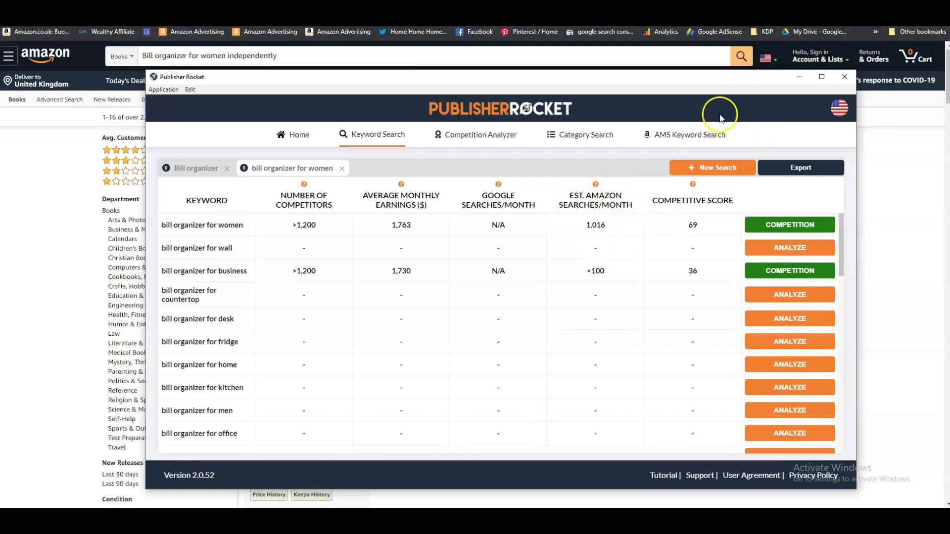
pyautogui.click(41, 208)
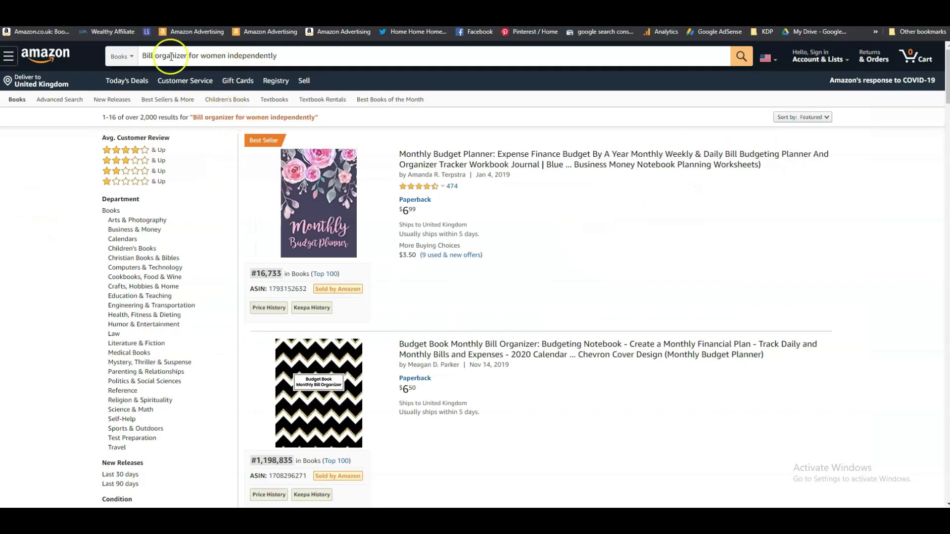
# Change the Amazon search to 'busy family bill organizer' and browse its 194 results.
pyautogui.moveTo(228, 55); pyautogui.dragTo(318, 57)
pyautogui.press('BackSpace')
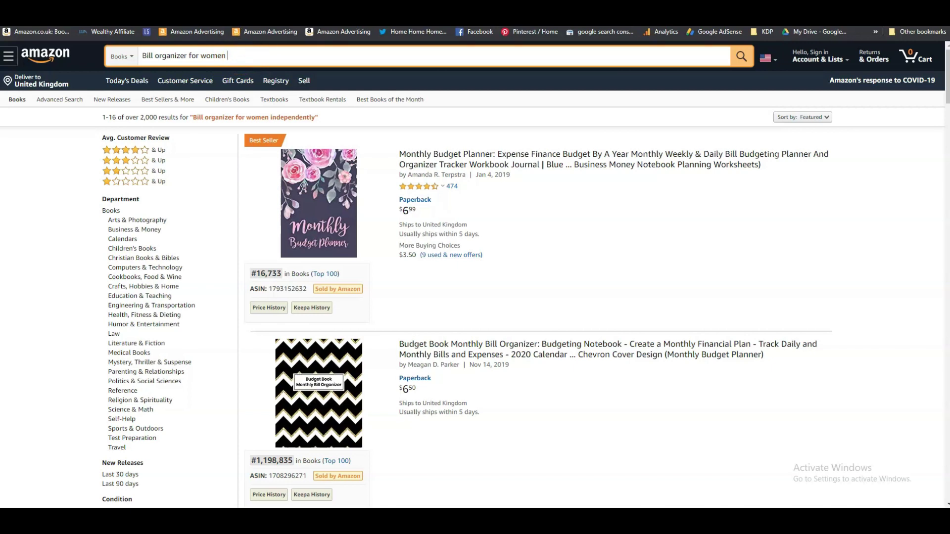
pyautogui.press('BackSpace')
pyautogui.press('BackSpace')
pyautogui.press('BackSpace')
pyautogui.press('BackSpace')
pyautogui.press('BackSpace')
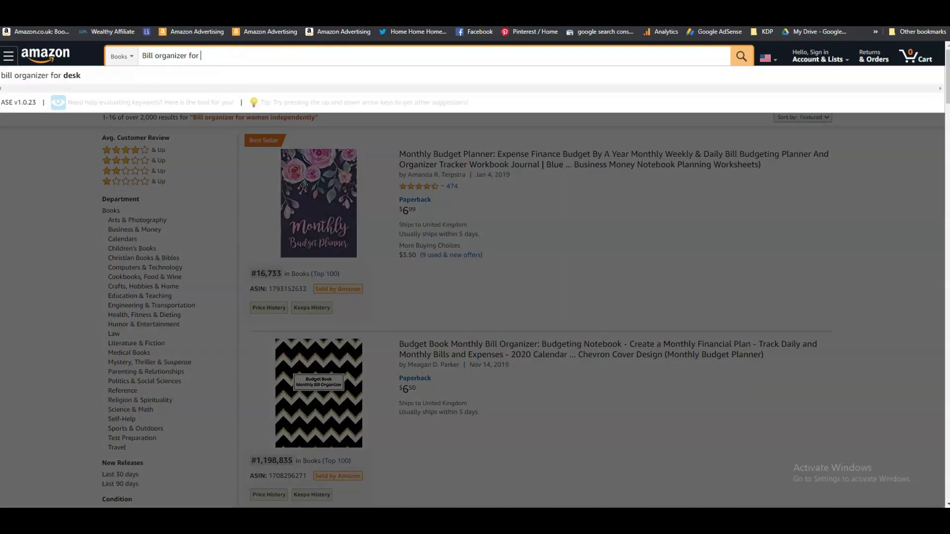
pyautogui.write('the family')
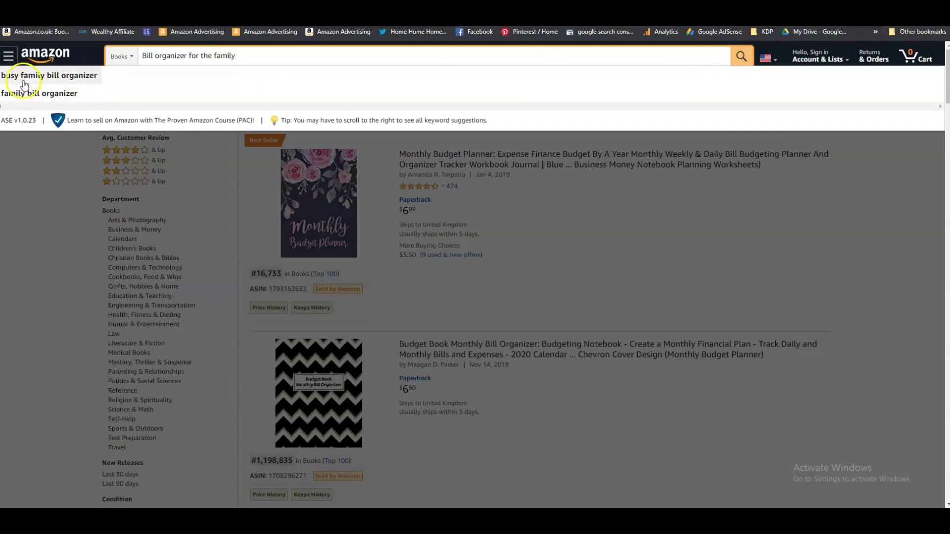
pyautogui.click(58, 77)
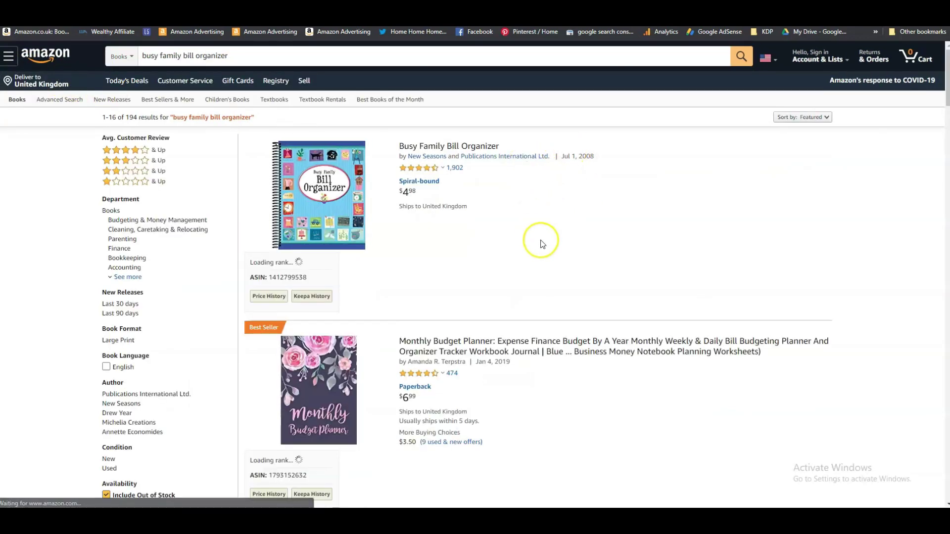
pyautogui.scroll(-3, 541, 242)
pyautogui.scroll(-10, 669, 366)
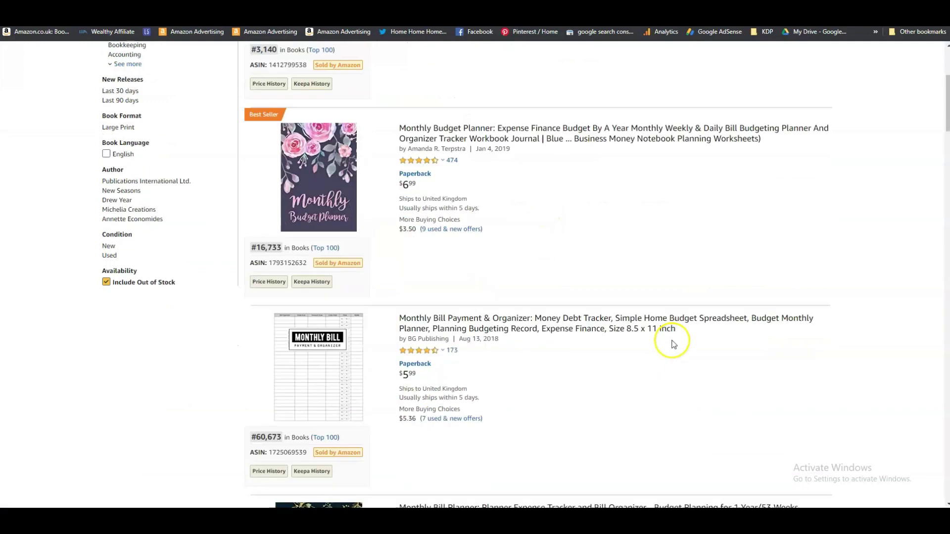
pyautogui.scroll(15, 669, 334)
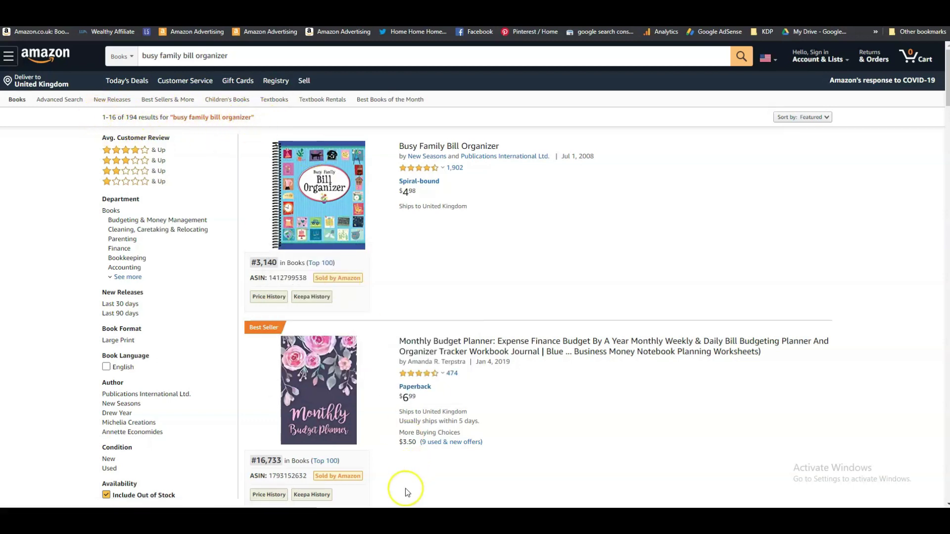
# Run a new Publisher Rocket book keyword search for 'busy family bill organizer'.
pyautogui.moveTo(424, 508)
pyautogui.click(424, 470)
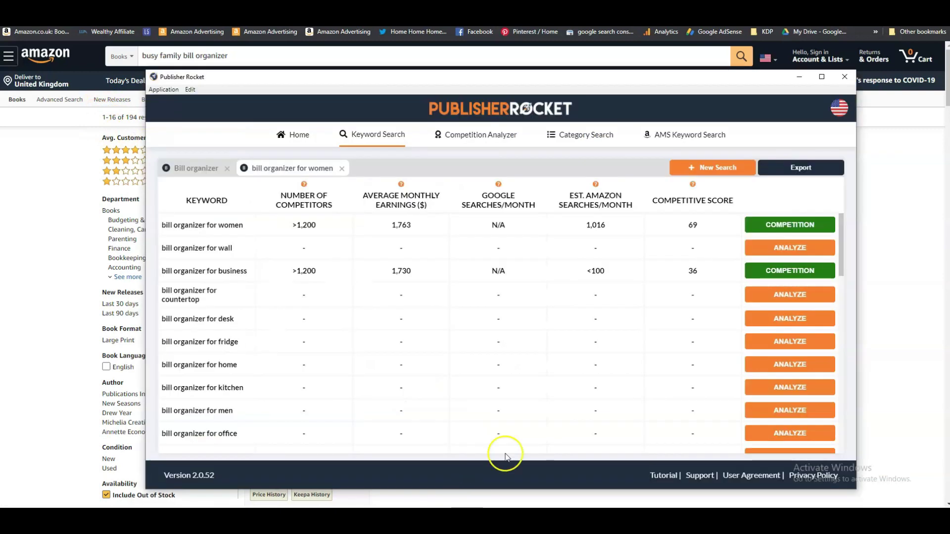
pyautogui.click(688, 171)
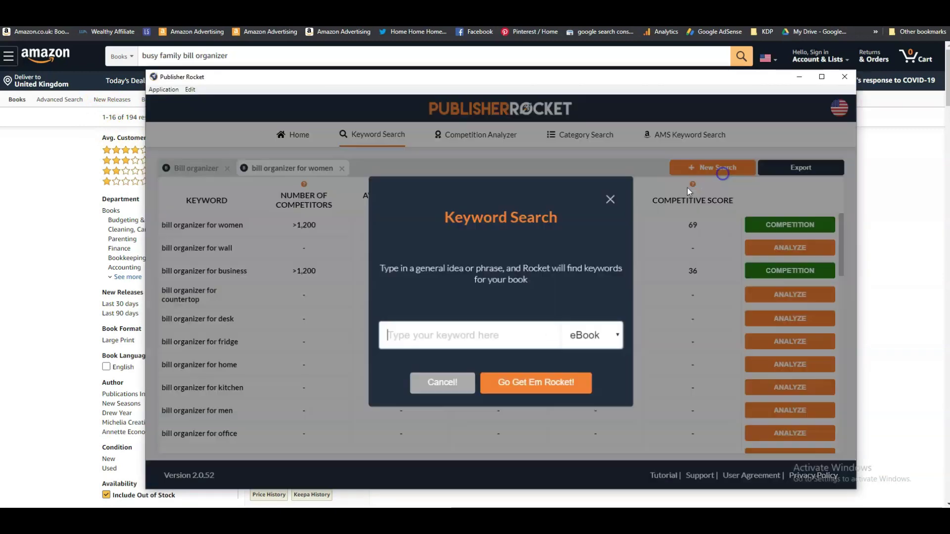
pyautogui.click(599, 344)
pyautogui.click(599, 364)
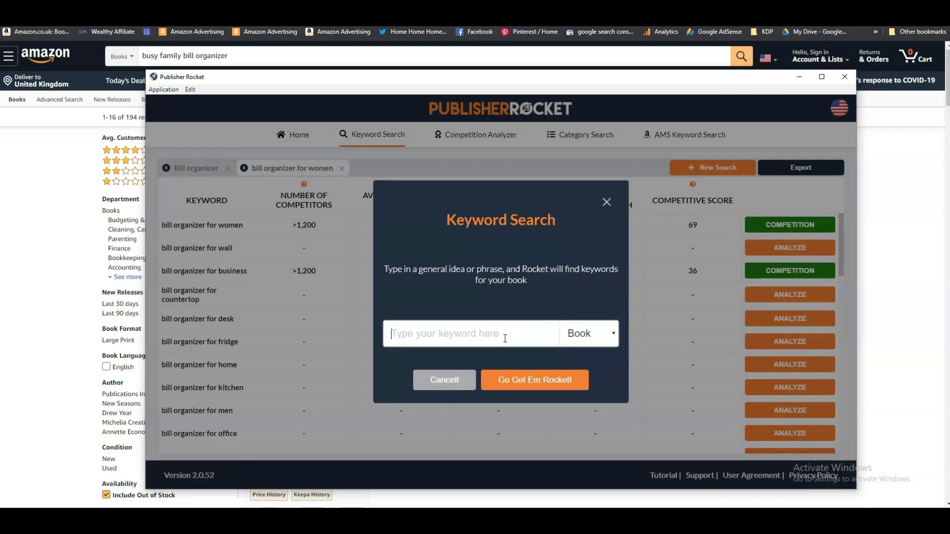
pyautogui.write('busy fami')
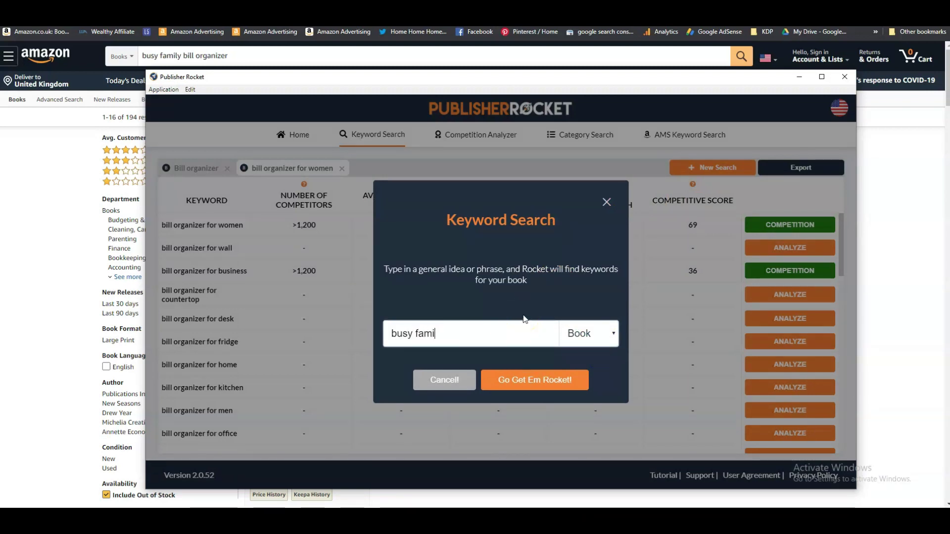
pyautogui.write('ly bill organizer')
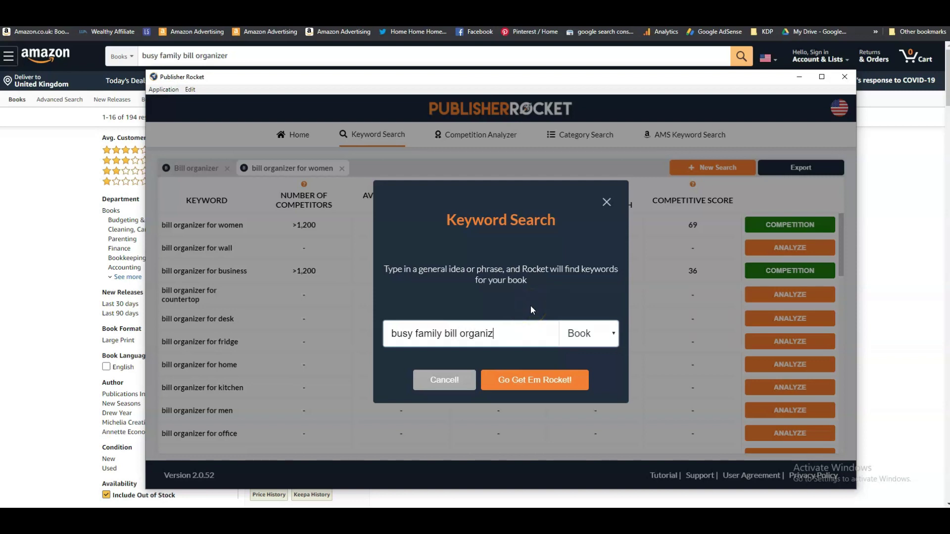
pyautogui.click(568, 382)
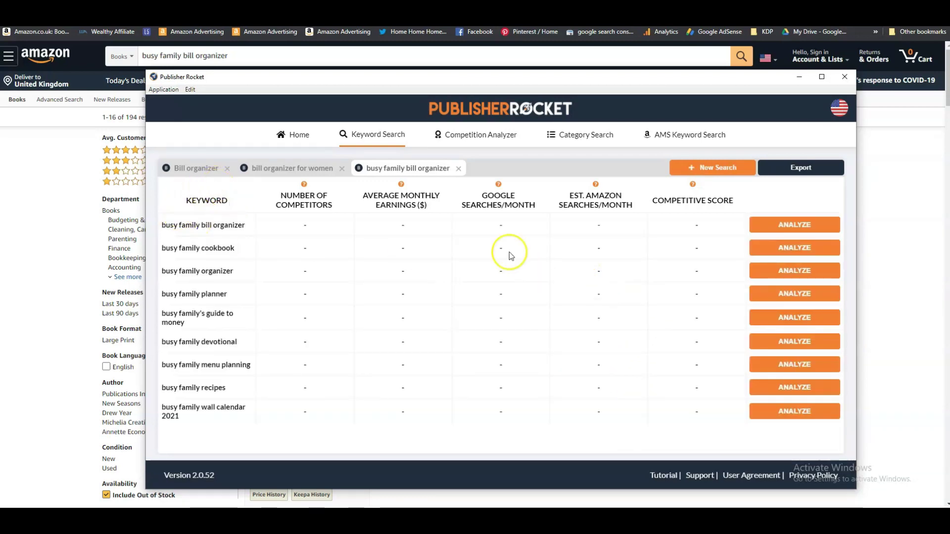
# Analyze competition for 'busy family bill organizer' and 'busy family organizer'.
pyautogui.click(770, 226)
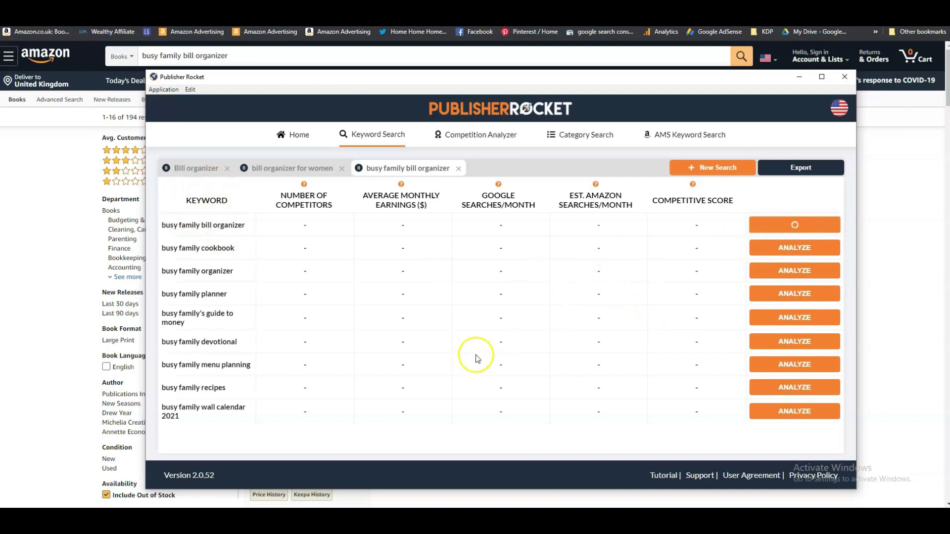
pyautogui.click(784, 270)
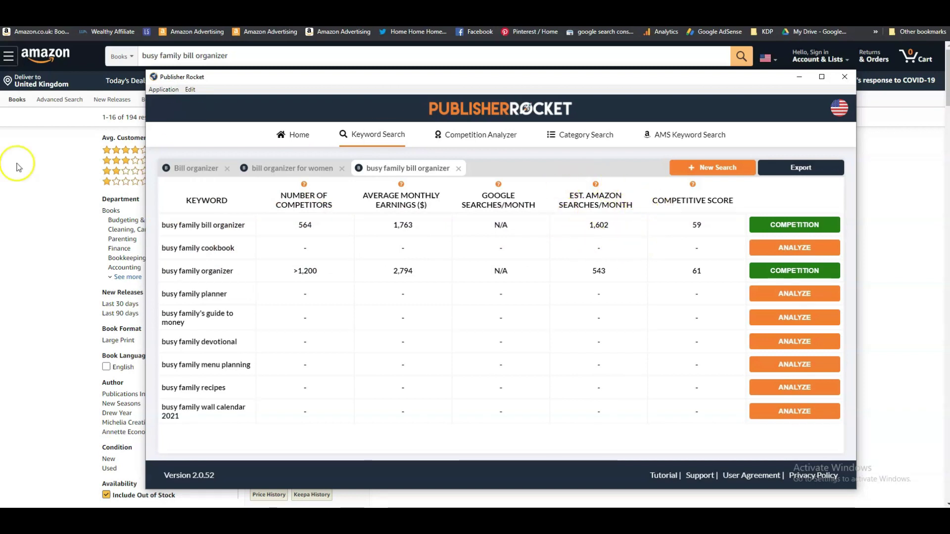
pyautogui.click(59, 135)
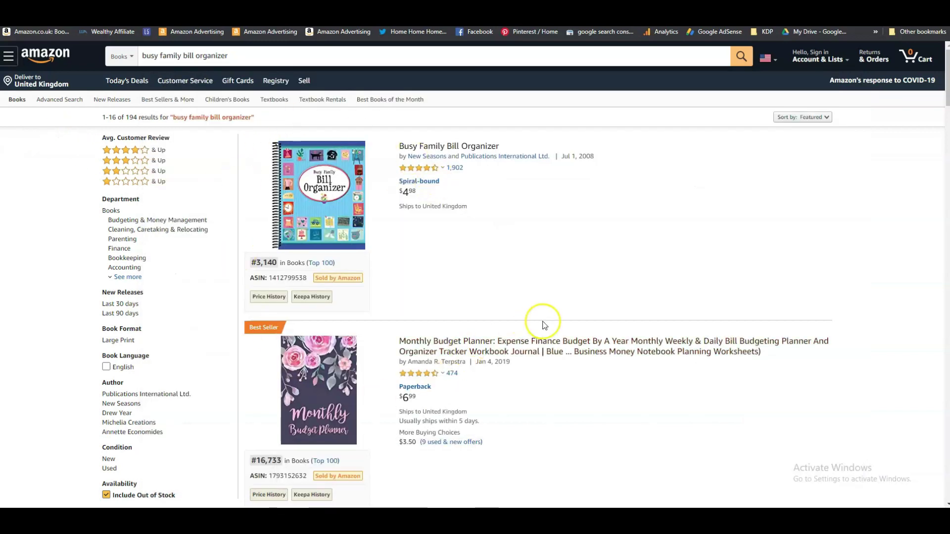
# Scroll through the competing bill organizers and back to Busy Family Bill Organizer at top.
pyautogui.scroll(-4, 510, 299)
pyautogui.scroll(-7, 510, 291)
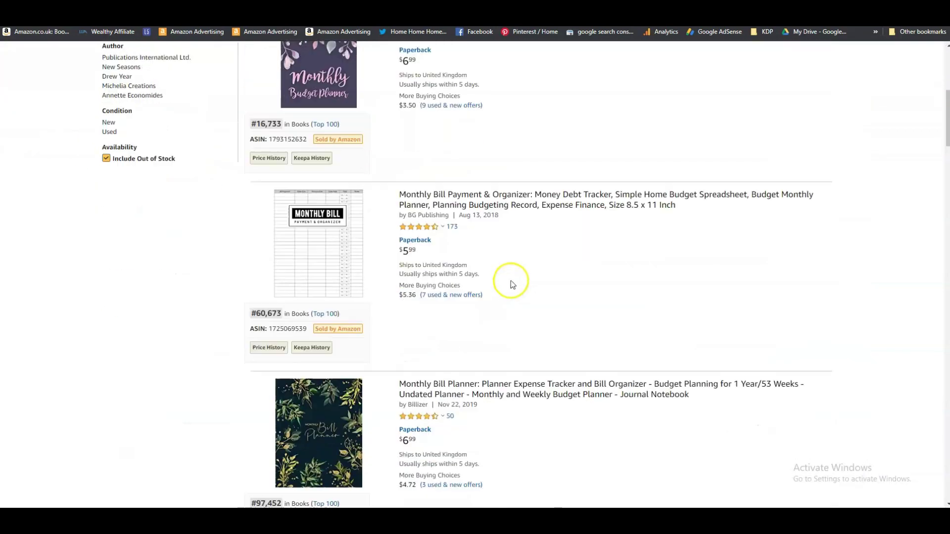
pyautogui.scroll(-4, 547, 342)
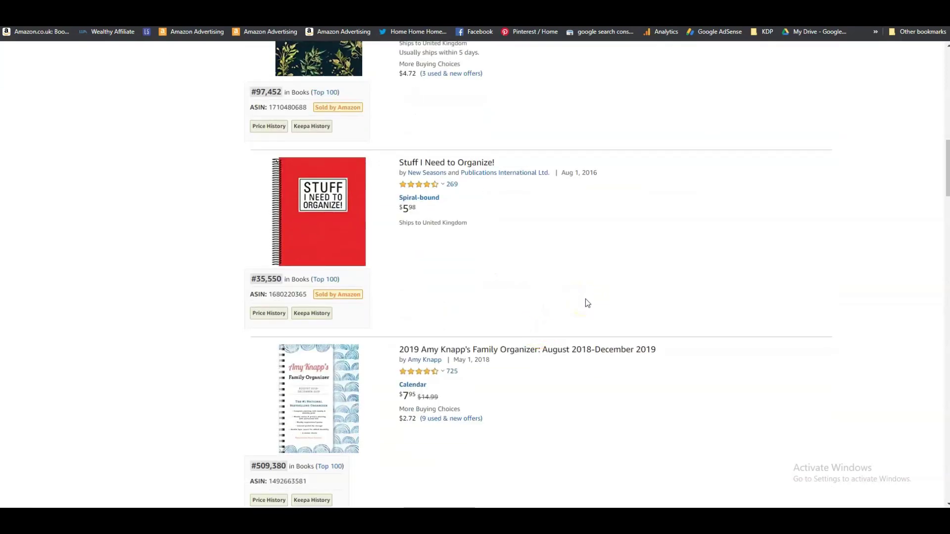
pyautogui.scroll(7, 547, 322)
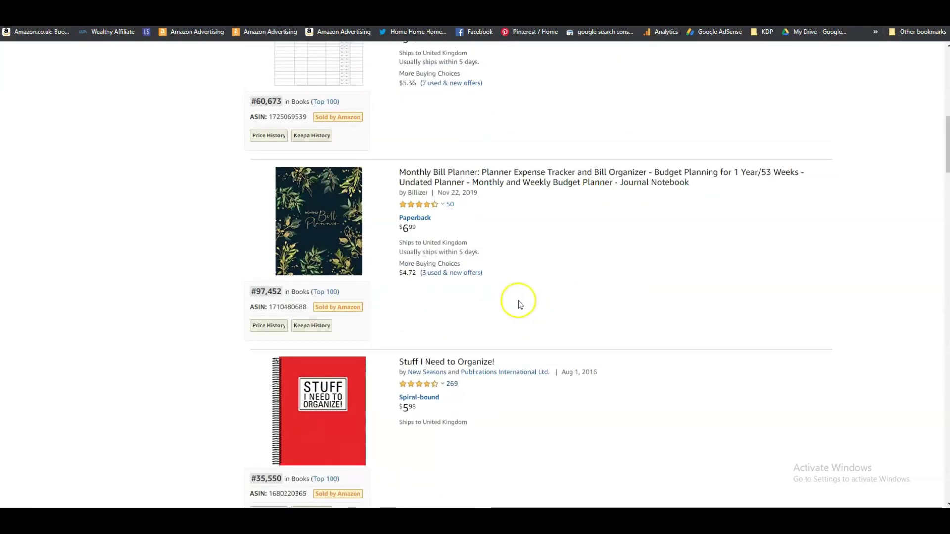
pyautogui.scroll(3, 515, 297)
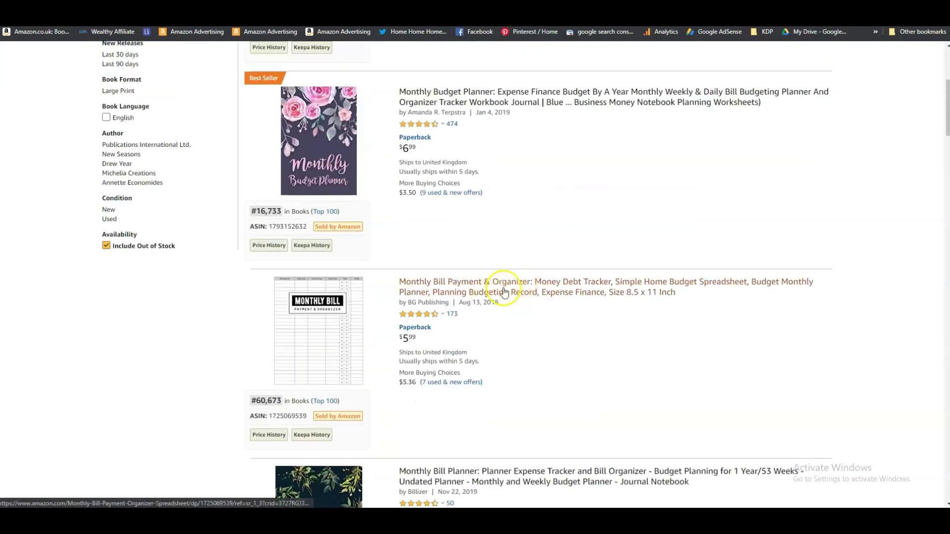
pyautogui.scroll(4, 594, 352)
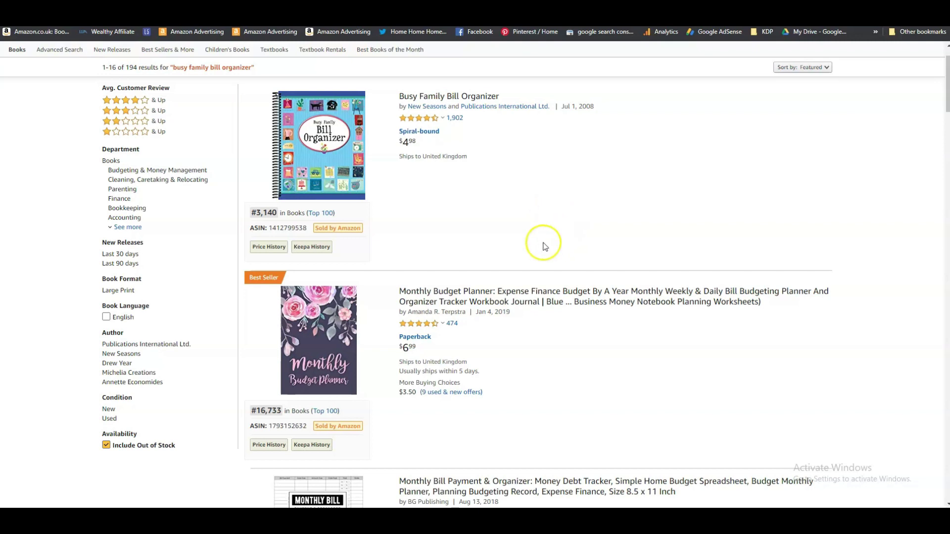
pyautogui.scroll(1, 542, 246)
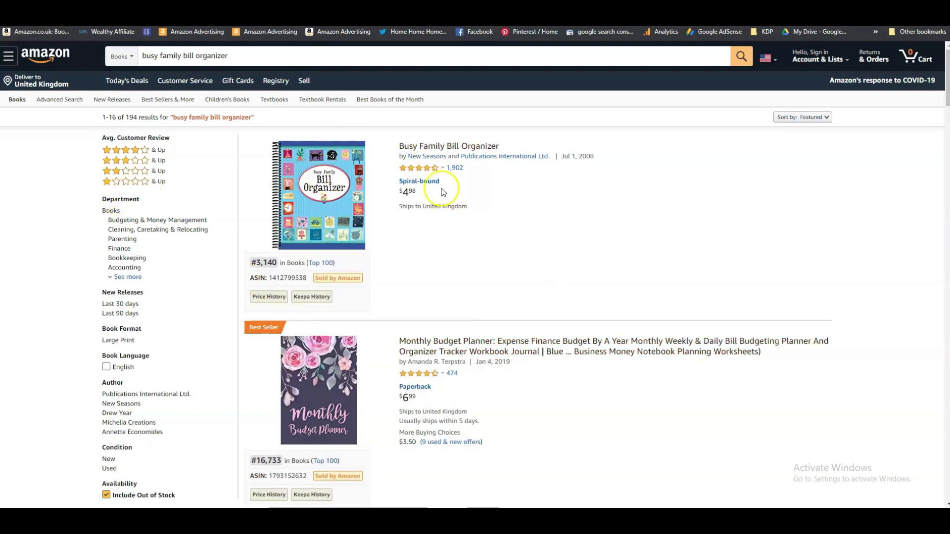
pyautogui.moveTo(323, 387)
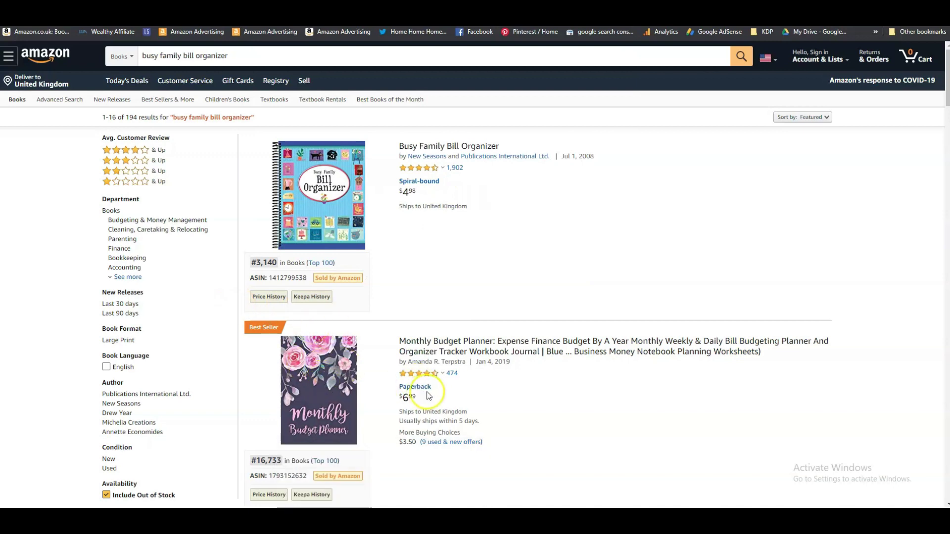
pyautogui.scroll(-2, 431, 386)
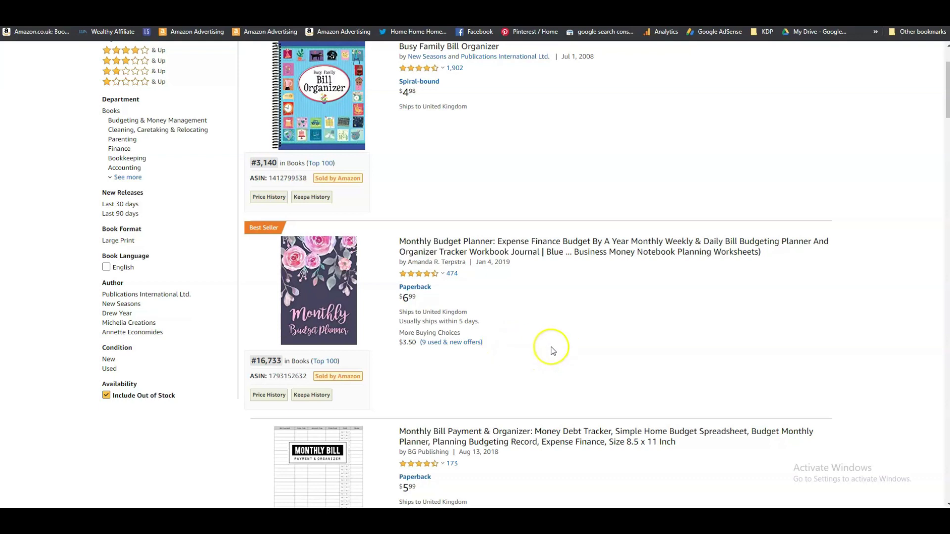
pyautogui.scroll(2, 614, 346)
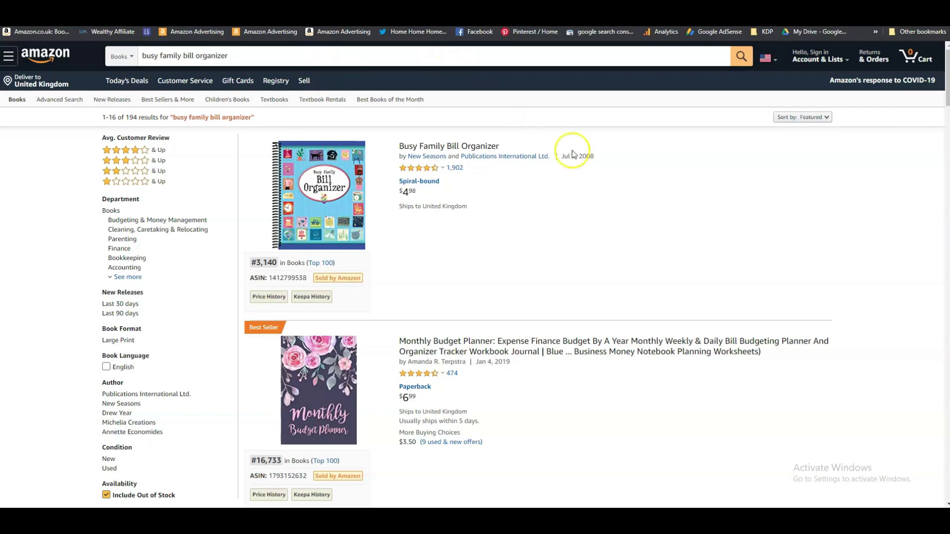
pyautogui.click(671, 165)
pyautogui.moveTo(301, 523)
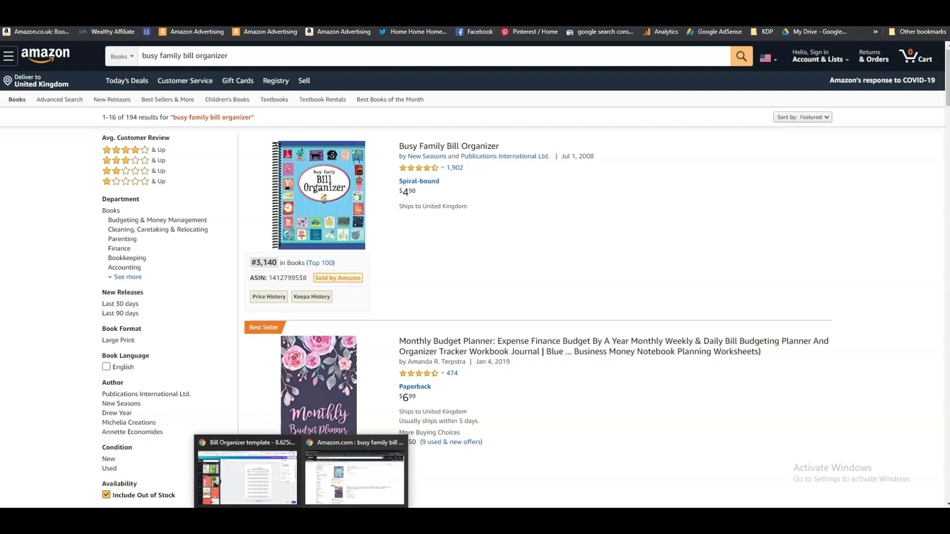
# Switch back to the Canva Bill Organizer design, keeping PNG as the download file type.
pyautogui.click(285, 486)
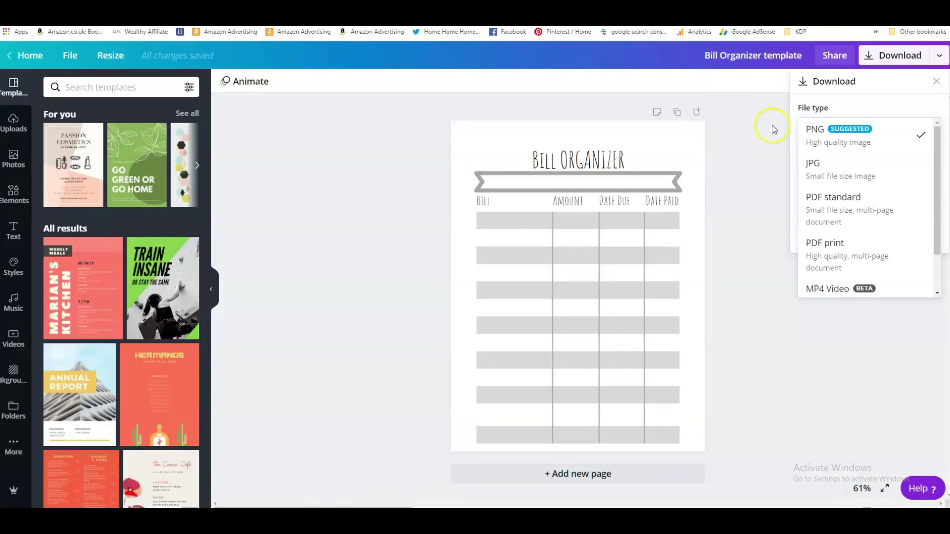
pyautogui.click(765, 142)
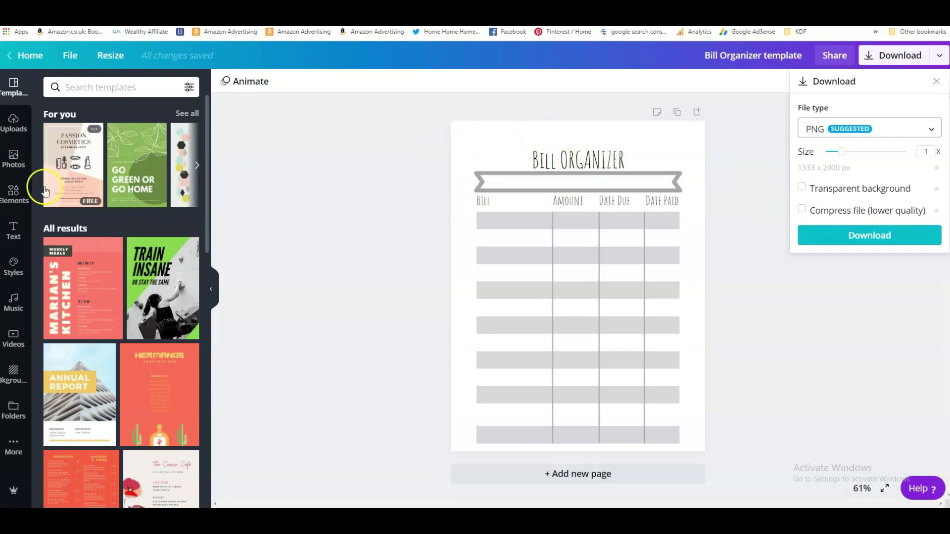
# Search Elements for 'bills', try the stack-of-bills sketch beside the title, then delete it.
pyautogui.click(15, 193)
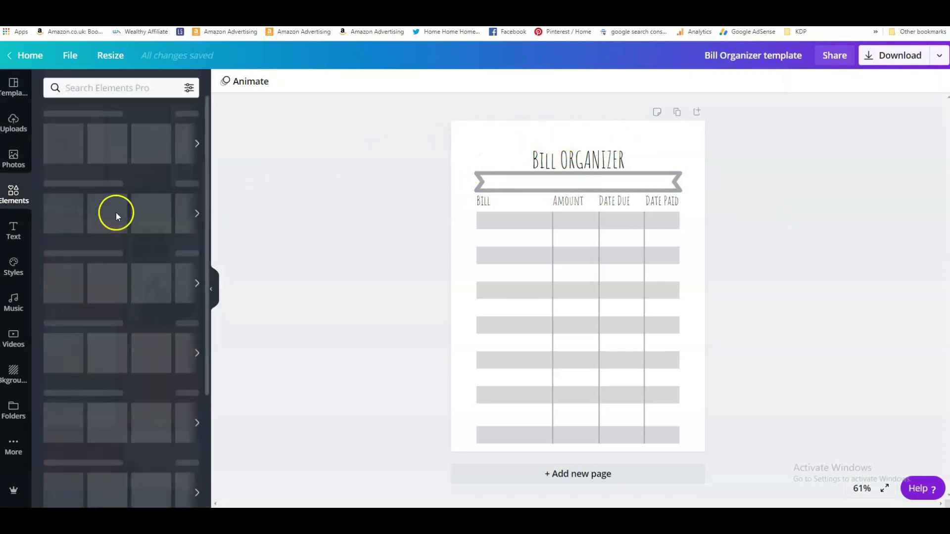
pyautogui.click(93, 91)
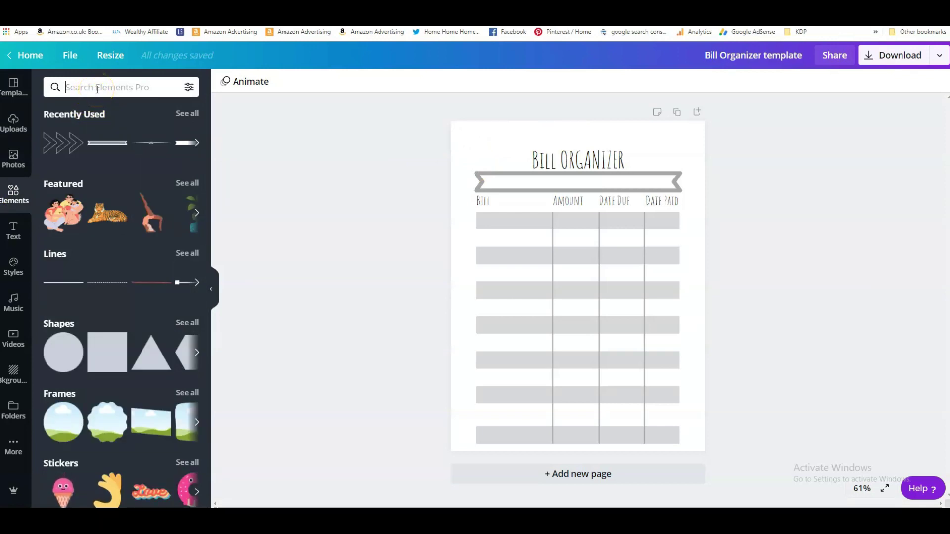
pyautogui.write('bills')
pyautogui.press('Return')
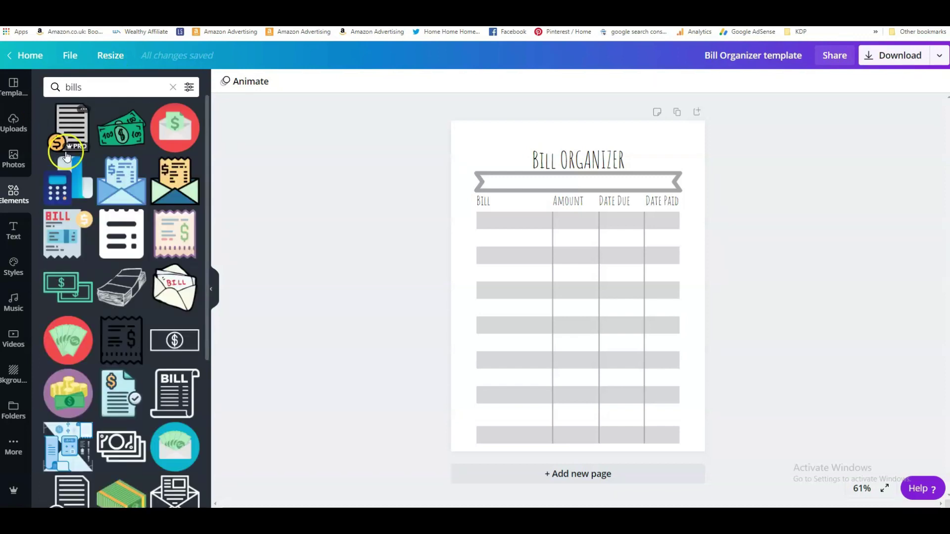
pyautogui.click(122, 287)
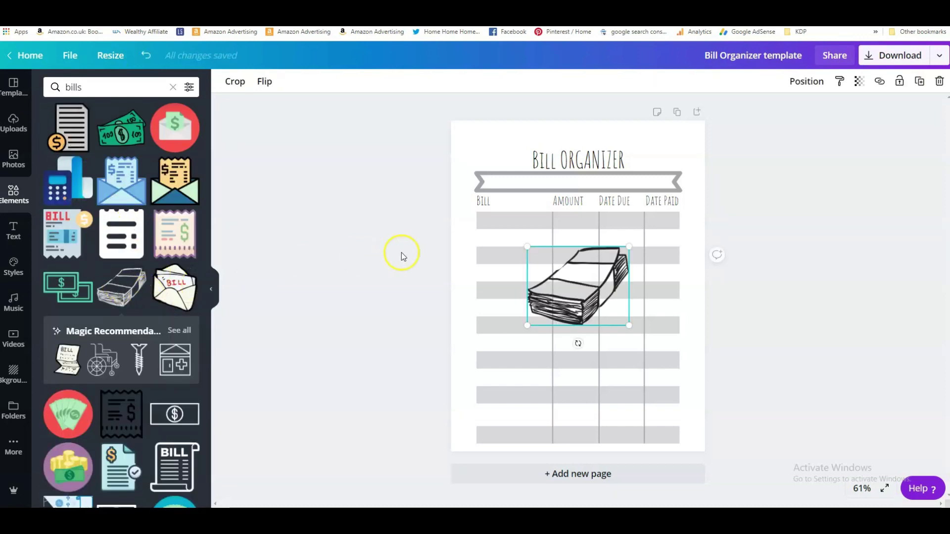
pyautogui.moveTo(629, 246)
pyautogui.mouseDown()
pyautogui.moveTo(569, 292)
pyautogui.moveTo(496, 161)
pyautogui.mouseUp()
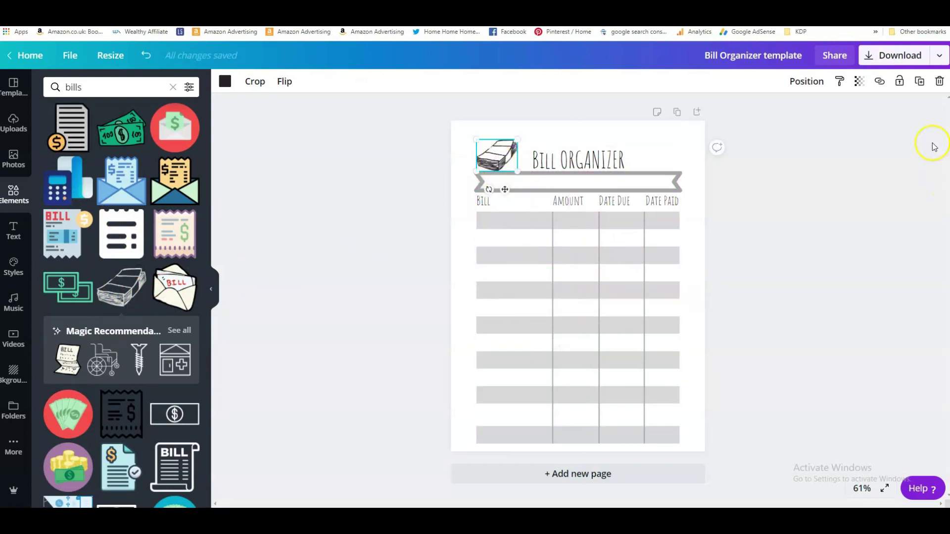
pyautogui.click(939, 81)
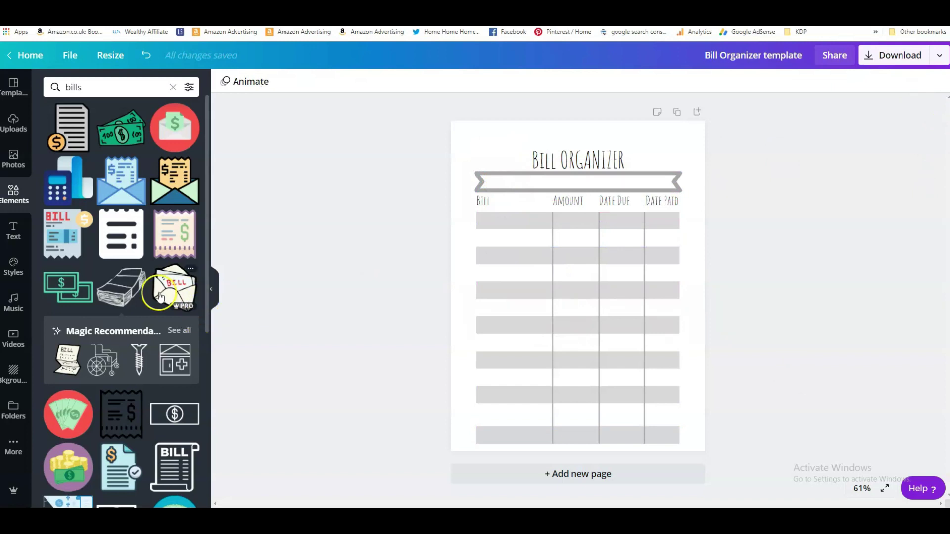
# Try the BILL scroll graphic, resized and placed beside the title, then delete it.
pyautogui.scroll(-1, 131, 257)
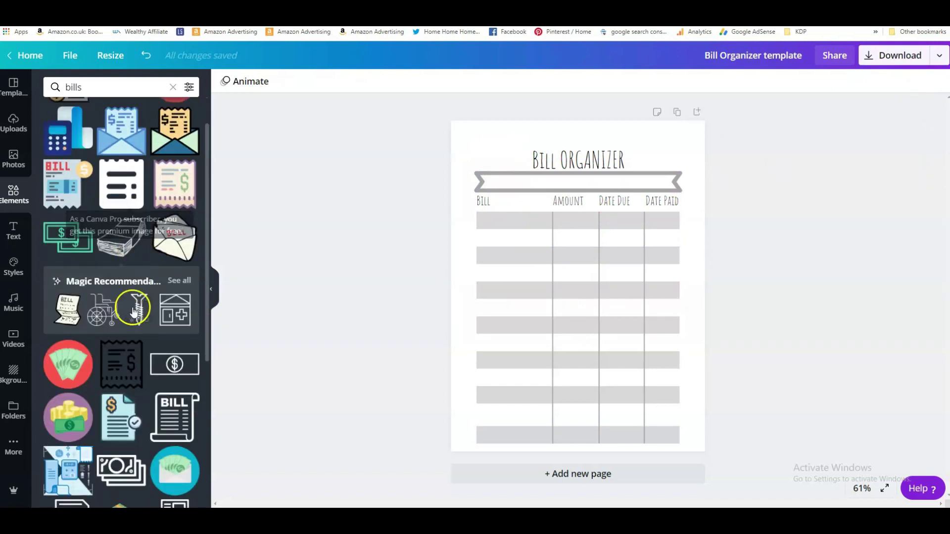
pyautogui.scroll(-2, 134, 311)
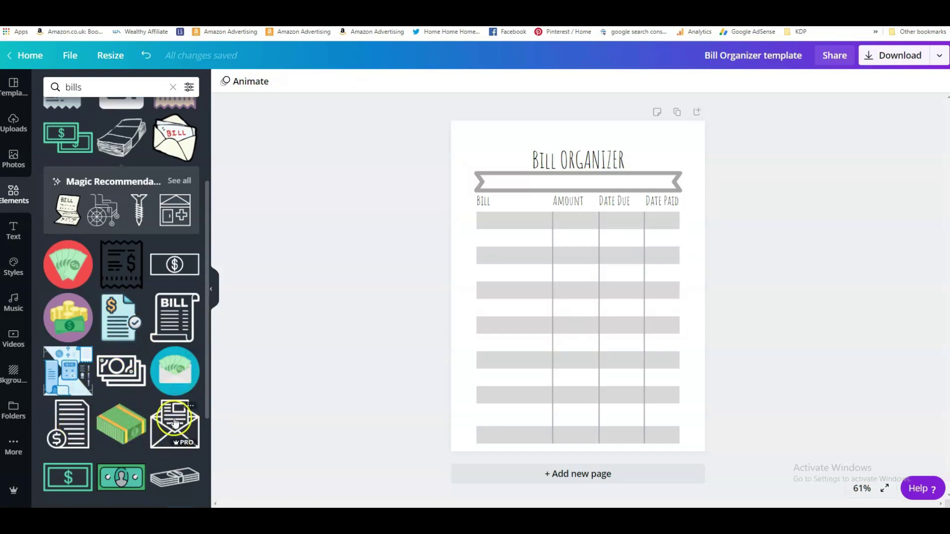
pyautogui.click(175, 317)
pyautogui.moveTo(627, 236); pyautogui.dragTo(575, 286)
pyautogui.moveTo(549, 317); pyautogui.dragTo(501, 171)
pyautogui.moveTo(528, 132); pyautogui.dragTo(517, 158)
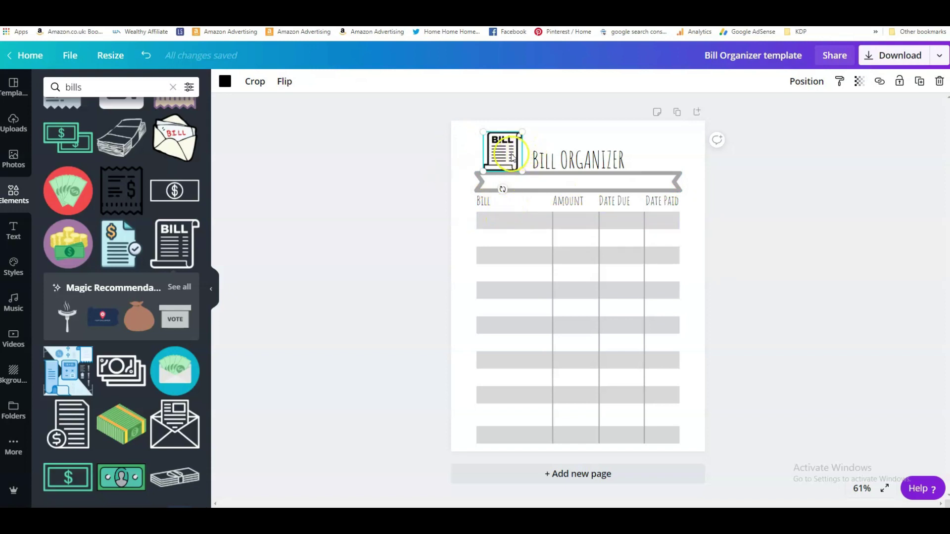
pyautogui.click(939, 81)
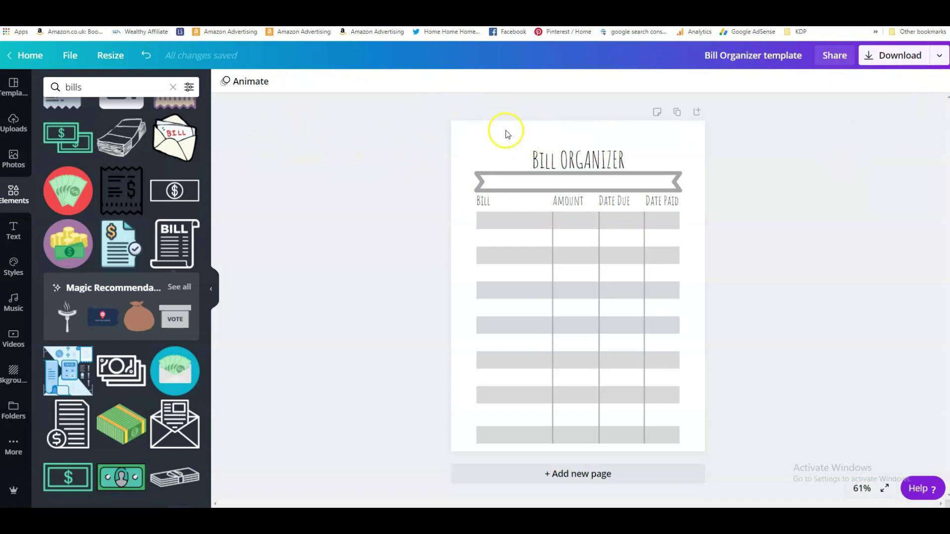
# Search Elements for 'flower' and place a resized line-art lily left of the title.
pyautogui.click(115, 83)
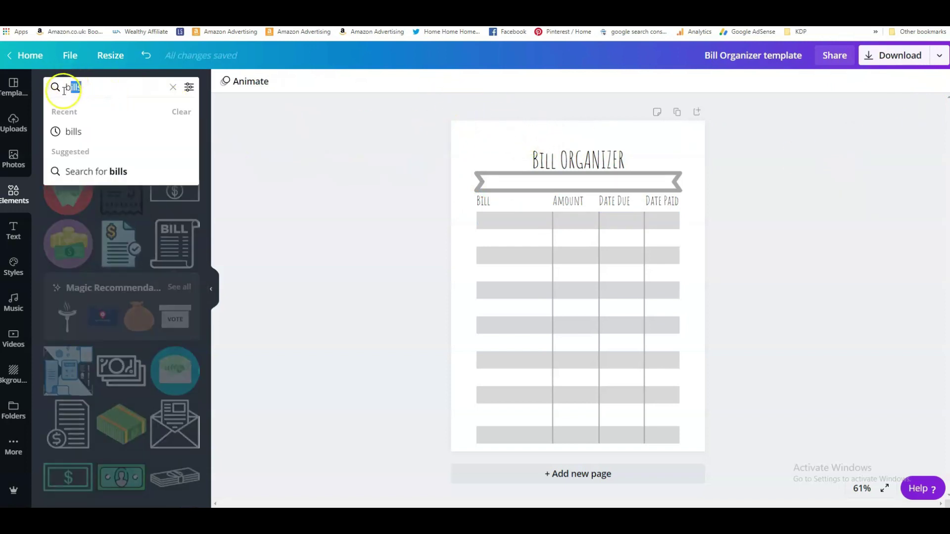
pyautogui.moveTo(91, 86); pyautogui.dragTo(50, 87)
pyautogui.write('flo')
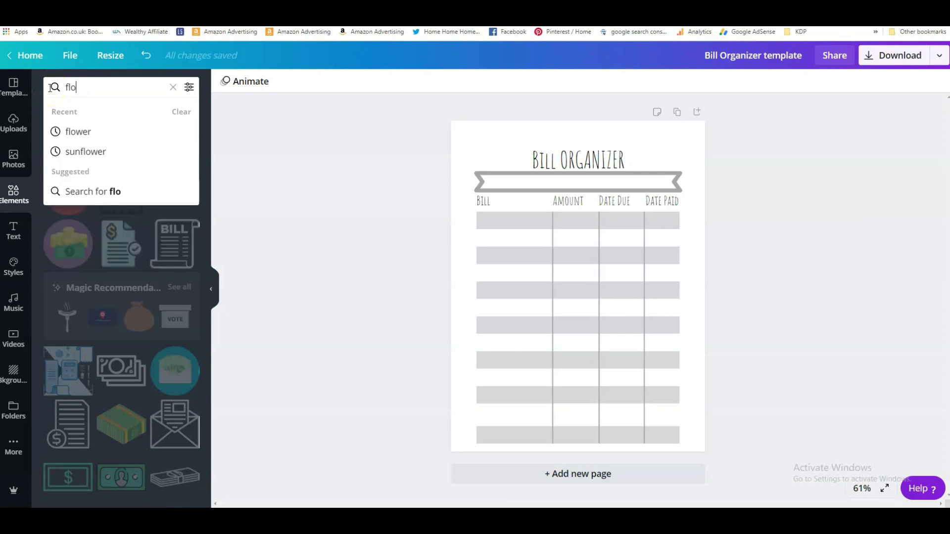
pyautogui.write('wer')
pyautogui.press('Return')
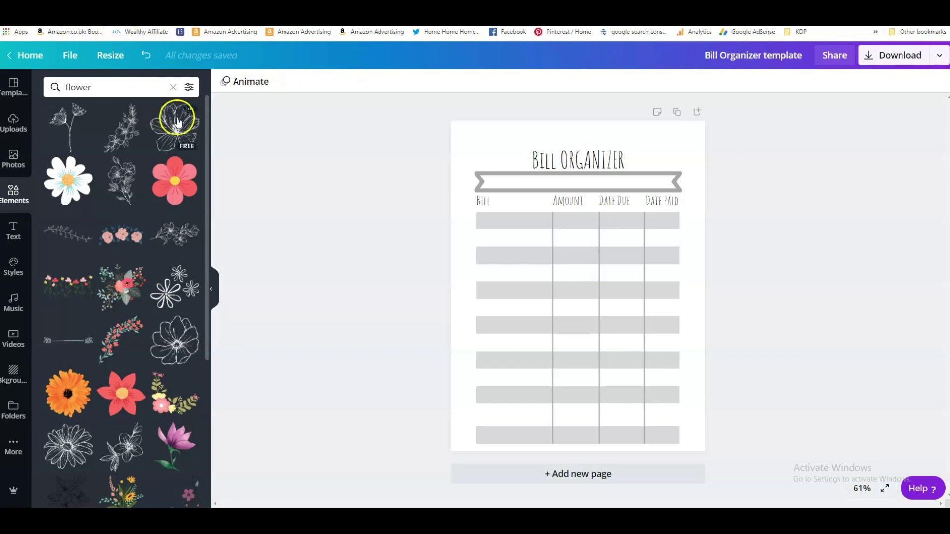
pyautogui.click(173, 232)
pyautogui.moveTo(605, 296); pyautogui.dragTo(537, 162)
pyautogui.moveTo(557, 127); pyautogui.dragTo(507, 162)
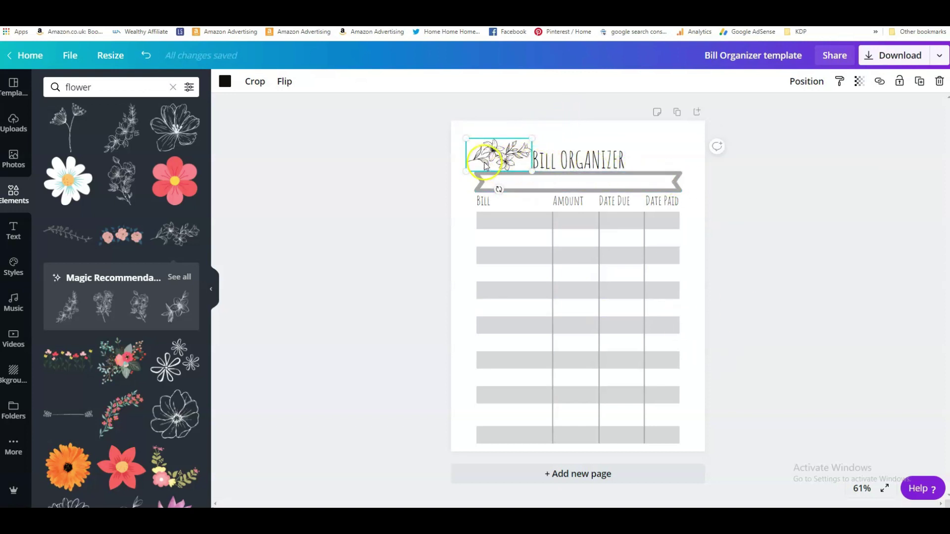
# Duplicate the lily, move the copy right of the title, and flip it horizontally.
pyautogui.click(920, 82)
pyautogui.moveTo(509, 163); pyautogui.dragTo(666, 159)
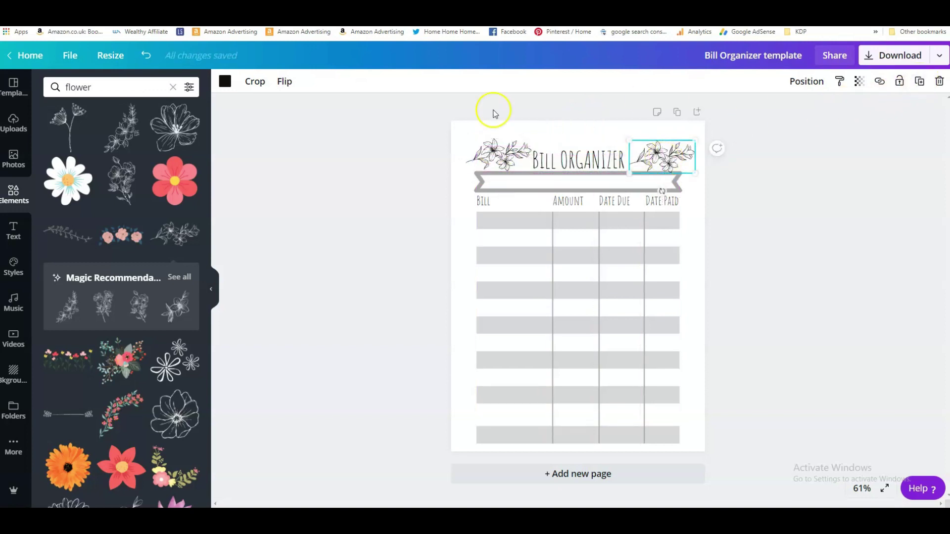
pyautogui.click(285, 81)
pyautogui.click(305, 112)
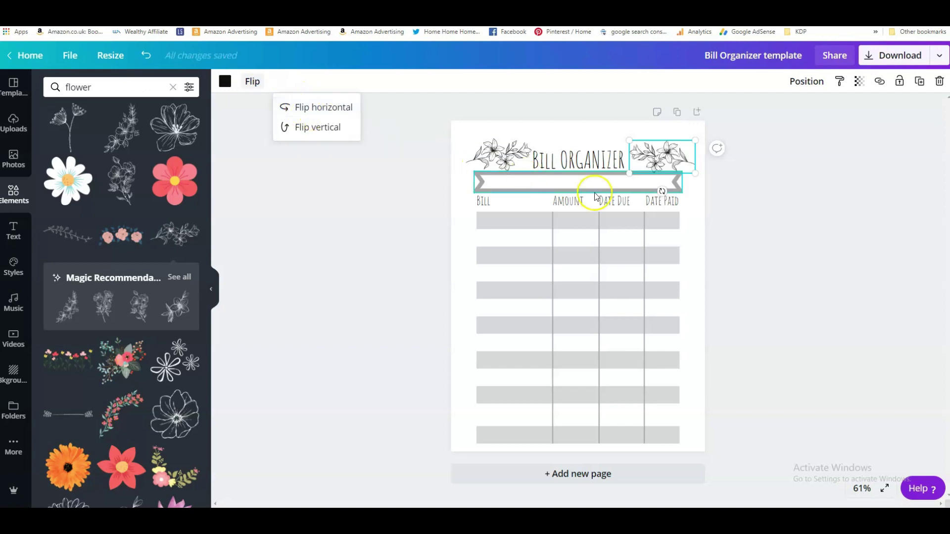
pyautogui.click(791, 282)
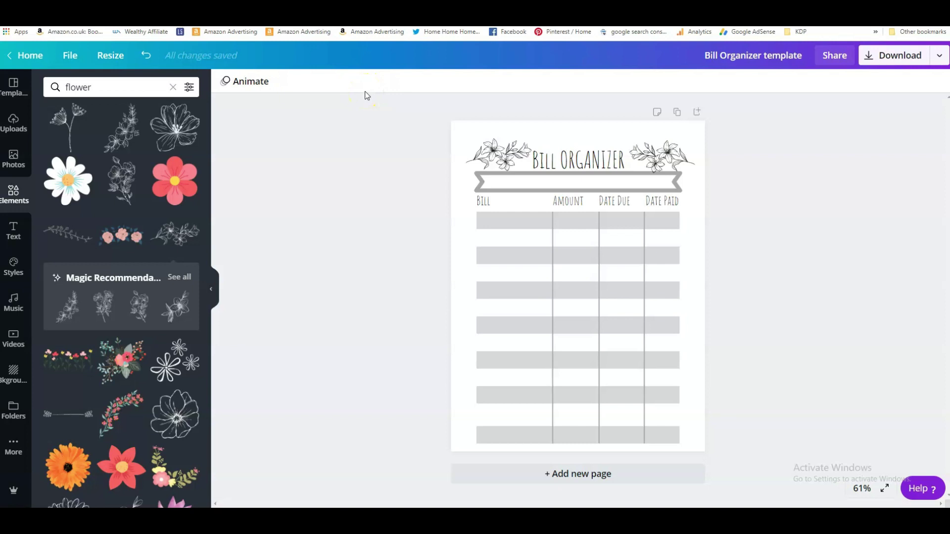
pyautogui.click(398, 87)
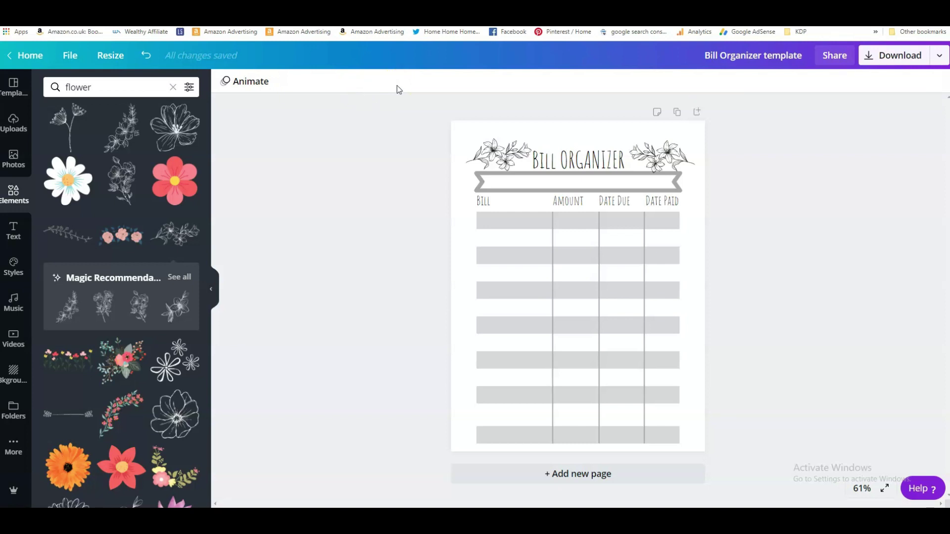